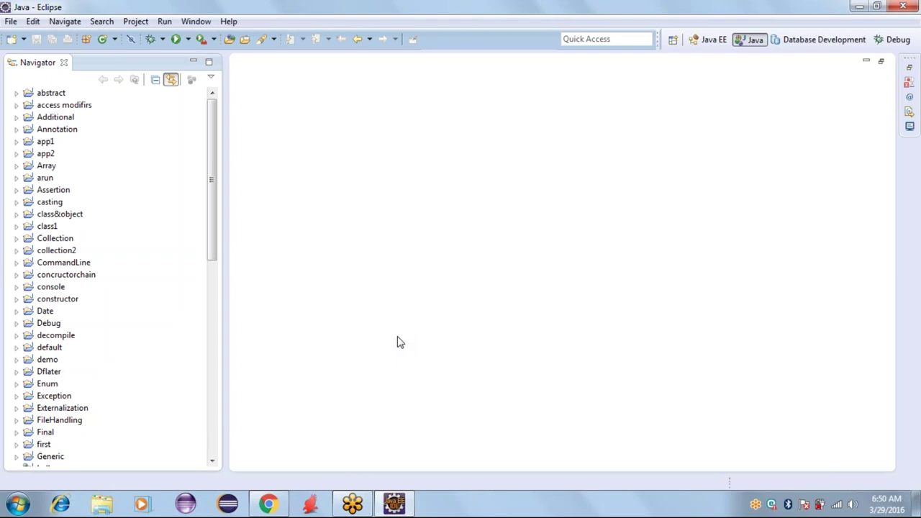
Switch to Windows Explorer and open the Entertainment (E:) drive
key(super+e)
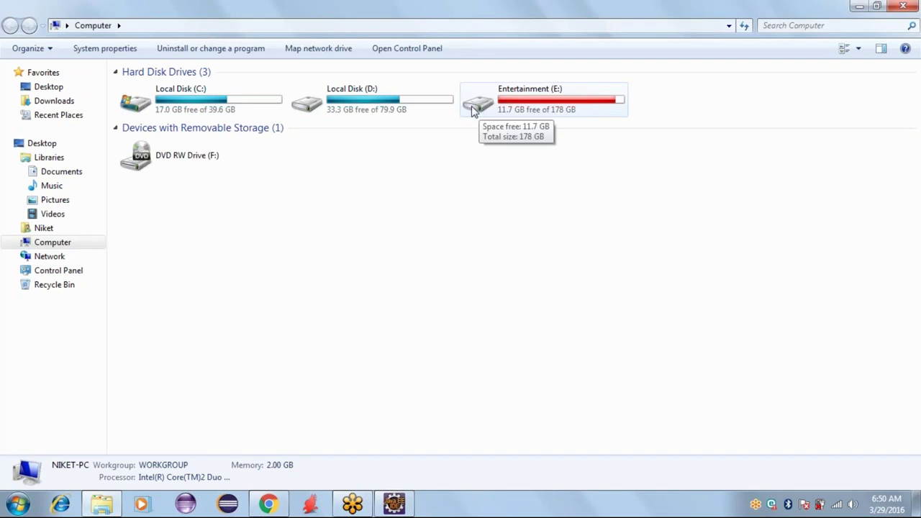
click(404, 109)
double_click(404, 109)
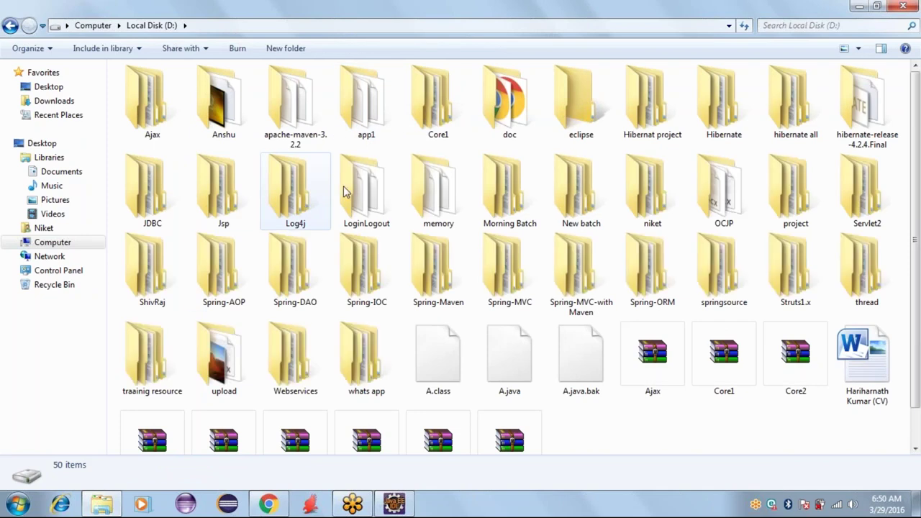
click(9, 26)
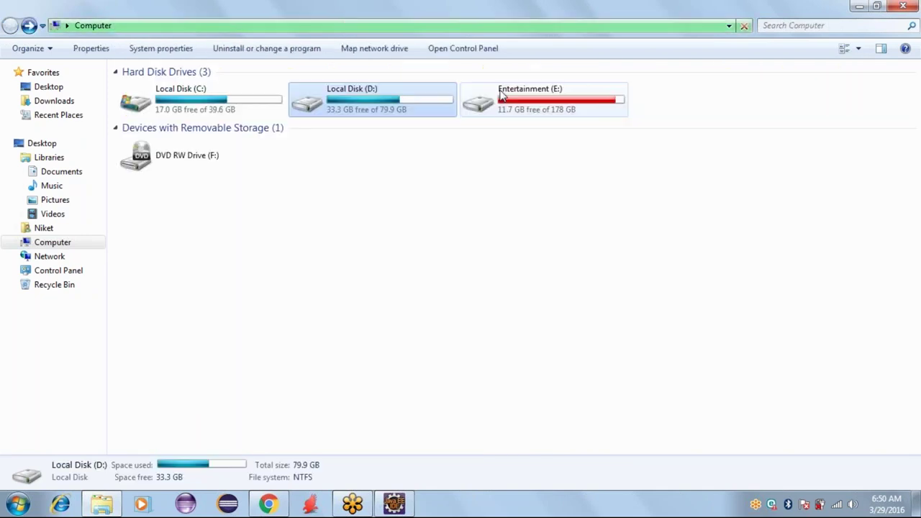
click(504, 95)
double_click(503, 95)
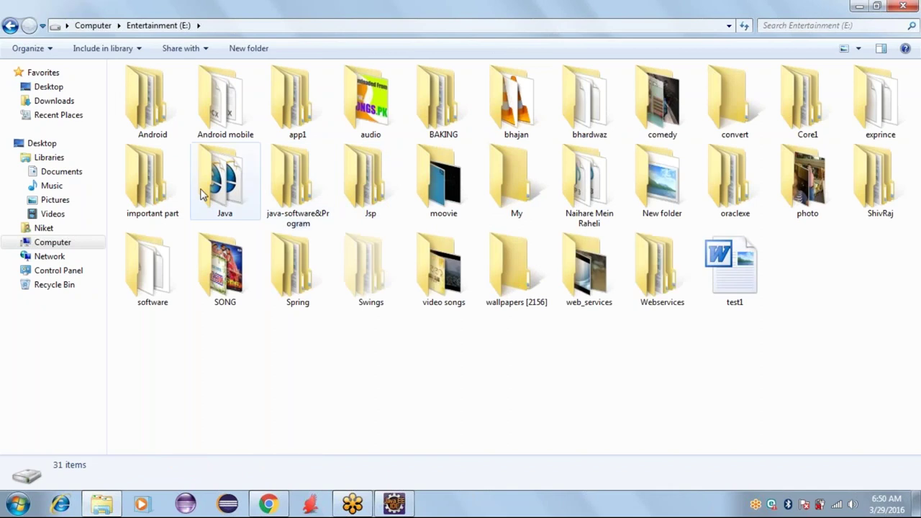
Look at the JDK installers in the jdk1.6 folder, inside java-software under java-software&Program
click(306, 204)
double_click(306, 204)
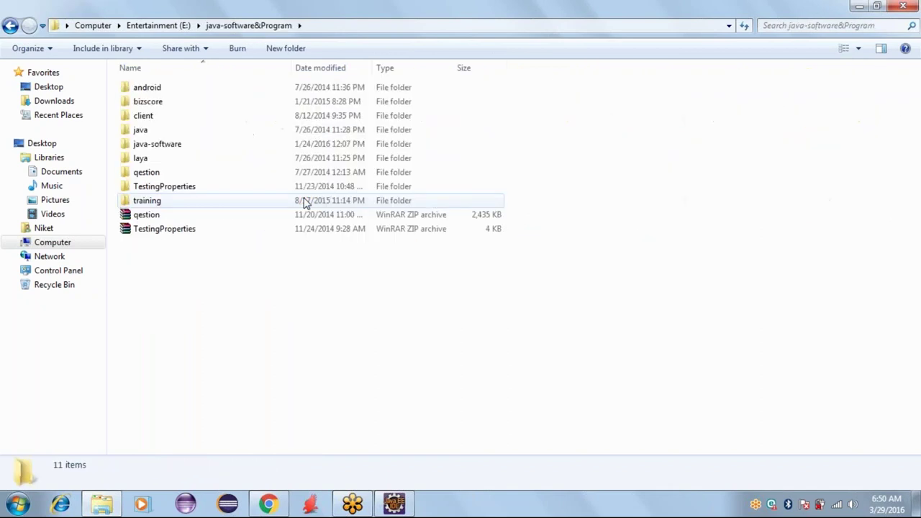
click(225, 150)
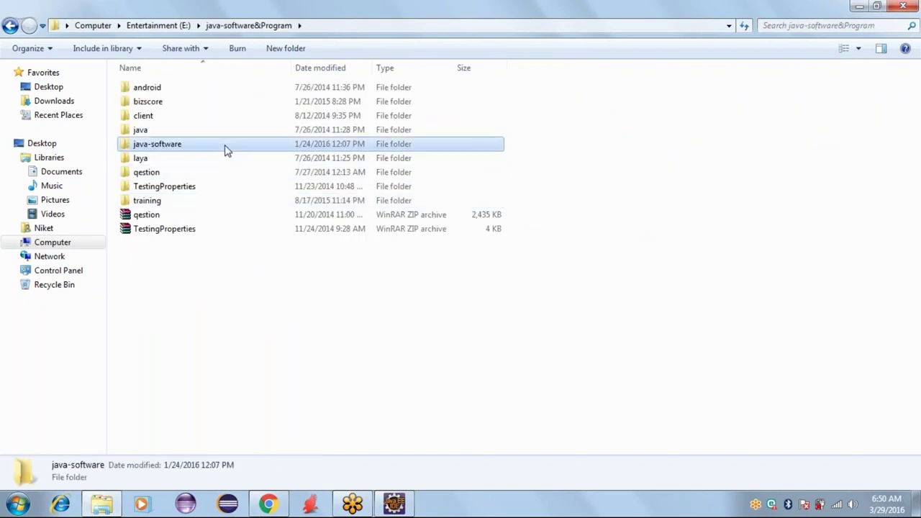
double_click(225, 150)
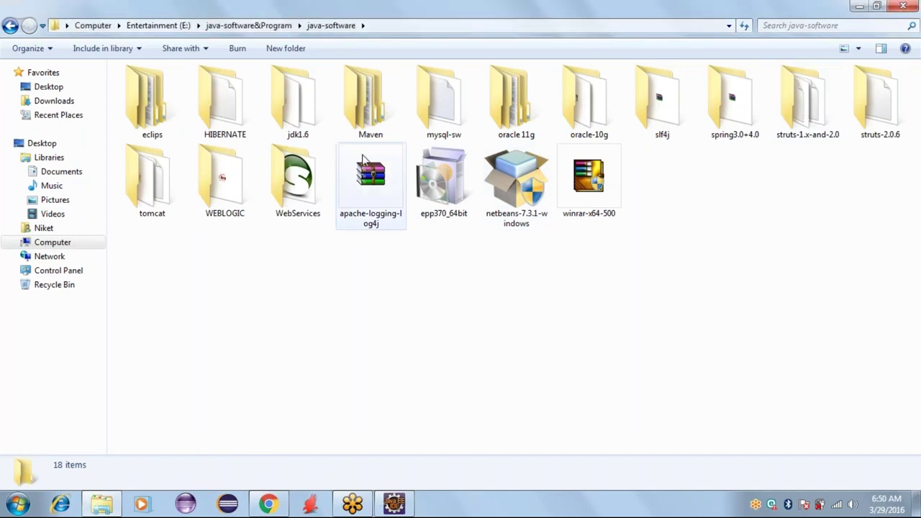
double_click(303, 138)
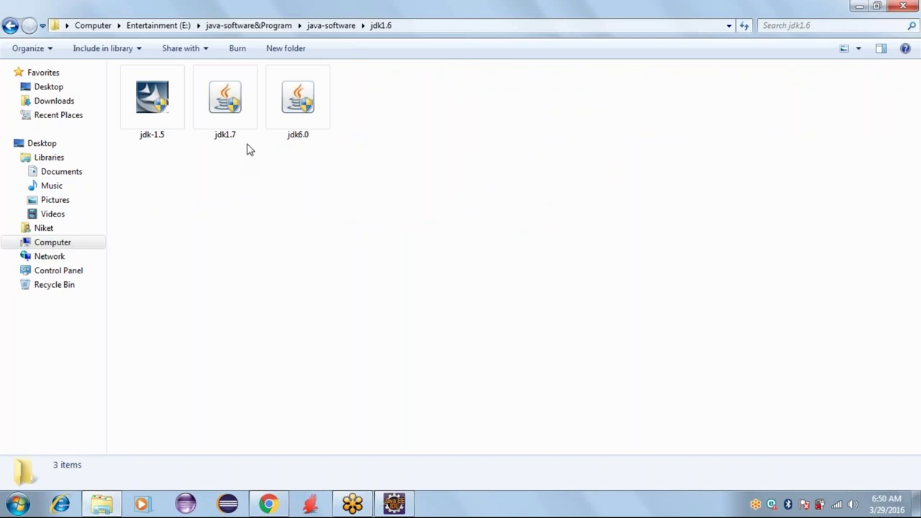
mouse_move(232, 134)
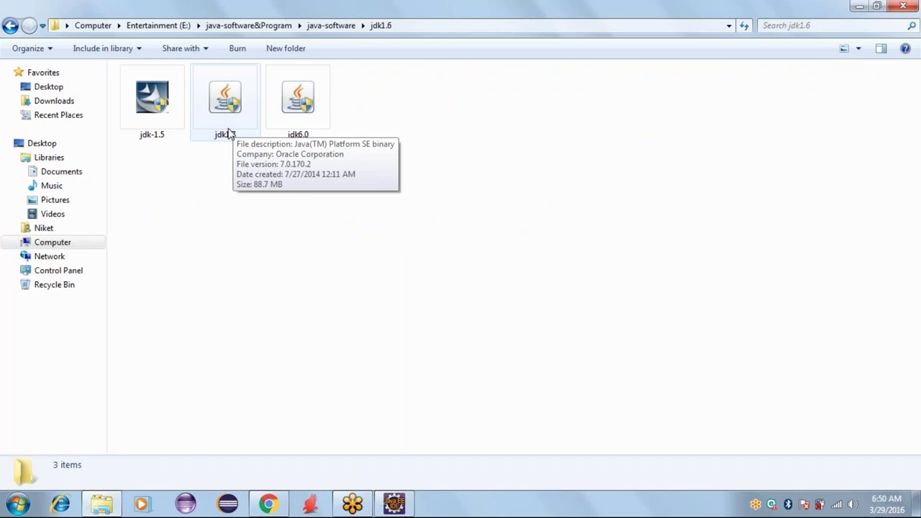
Go back to the Entertainment (E:) drive and open the bin folder inside the Java folder
click(10, 26)
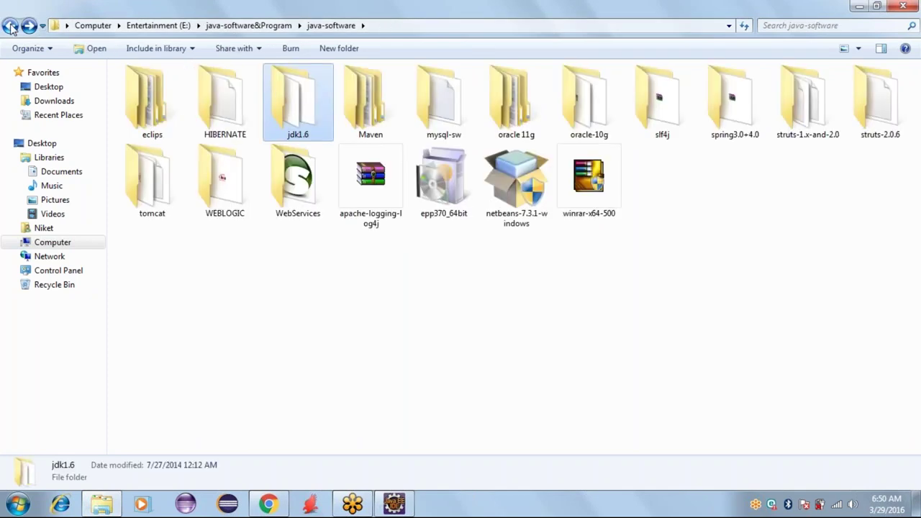
click(10, 26)
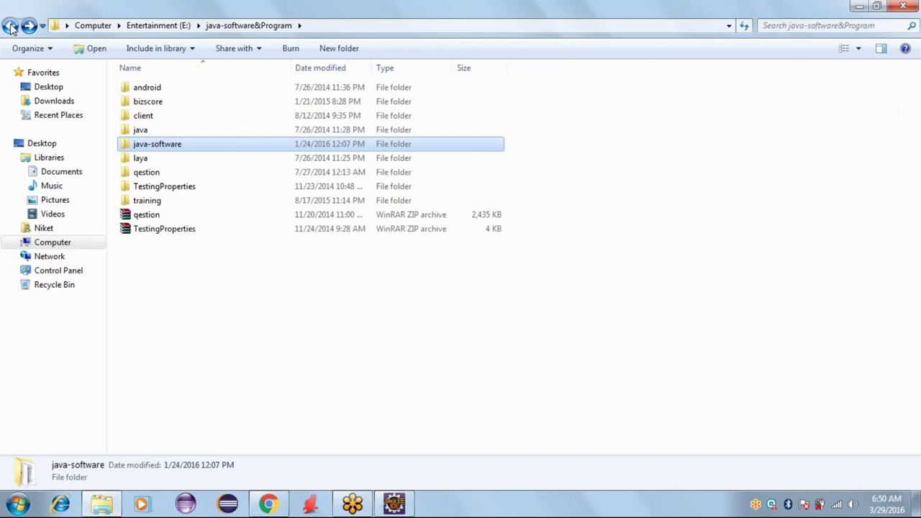
click(10, 26)
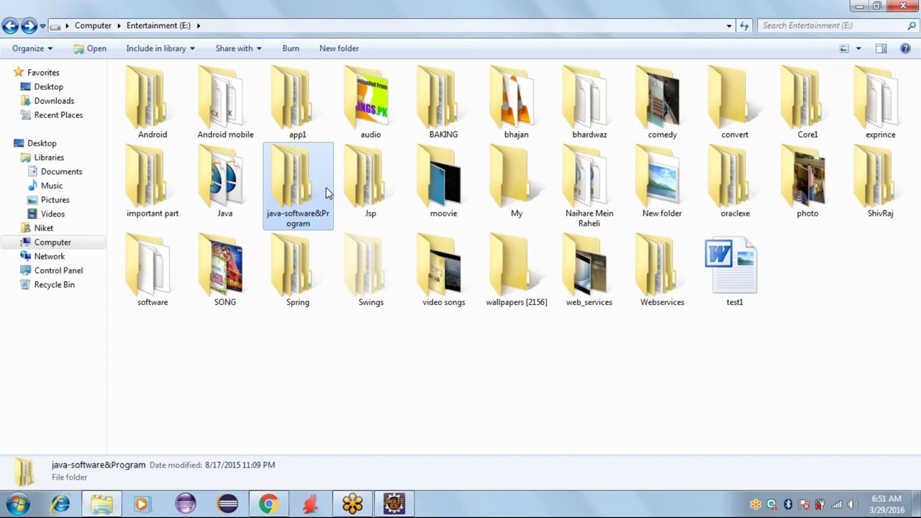
click(239, 208)
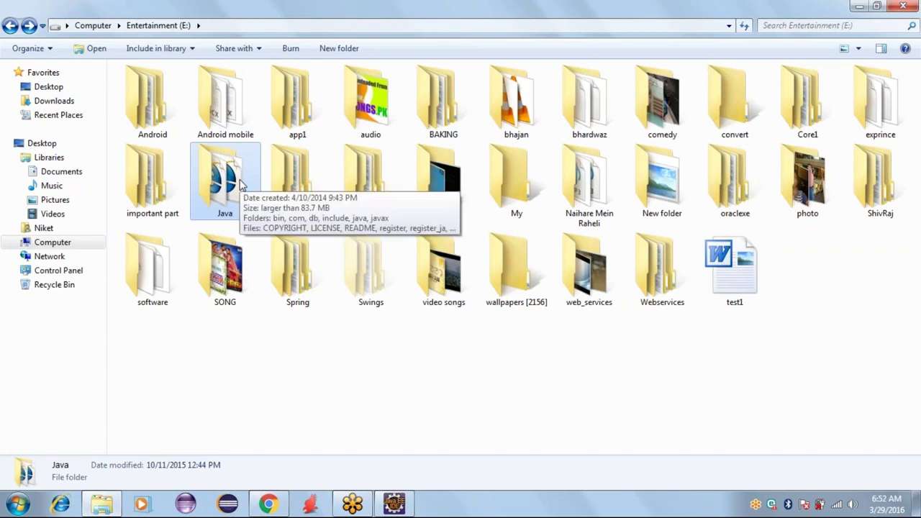
double_click(241, 185)
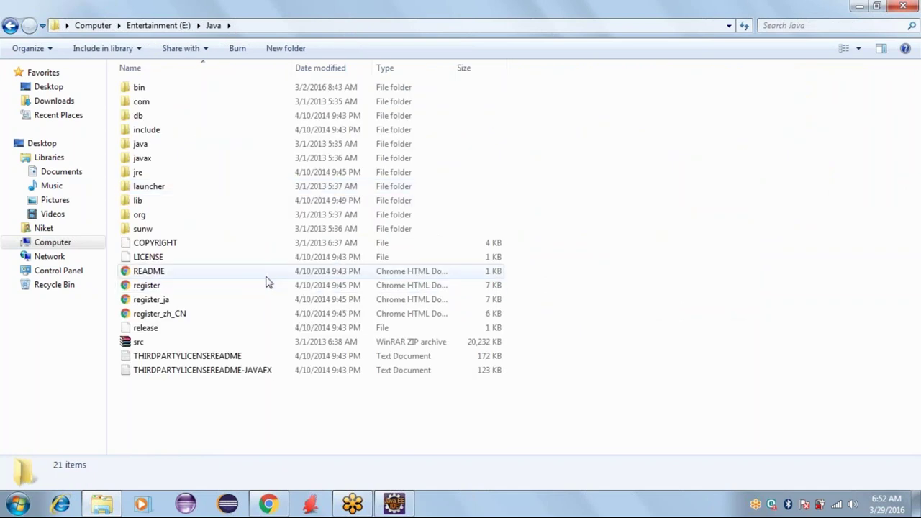
click(225, 94)
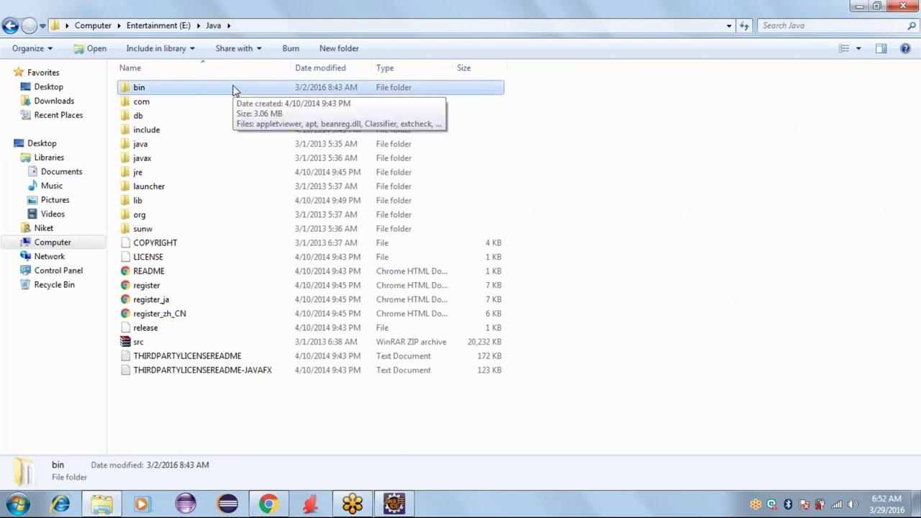
key(F2)
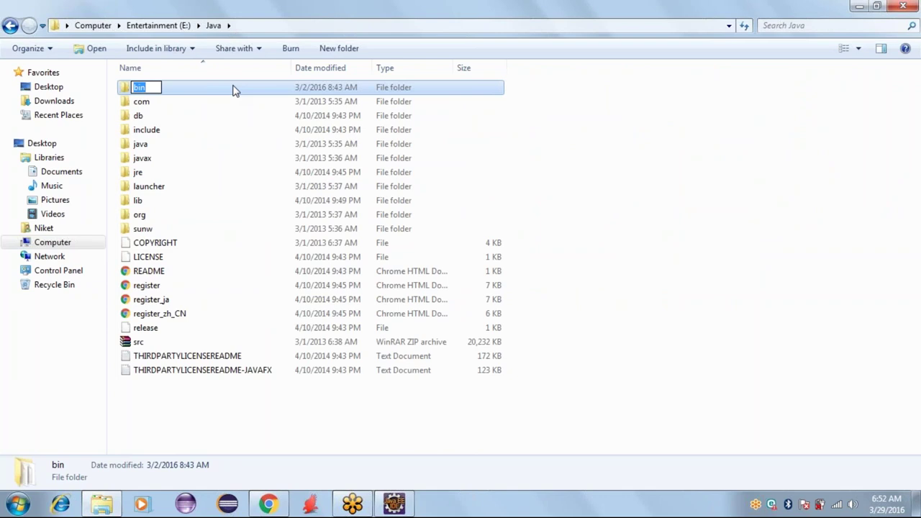
key(Escape)
double_click(232, 90)
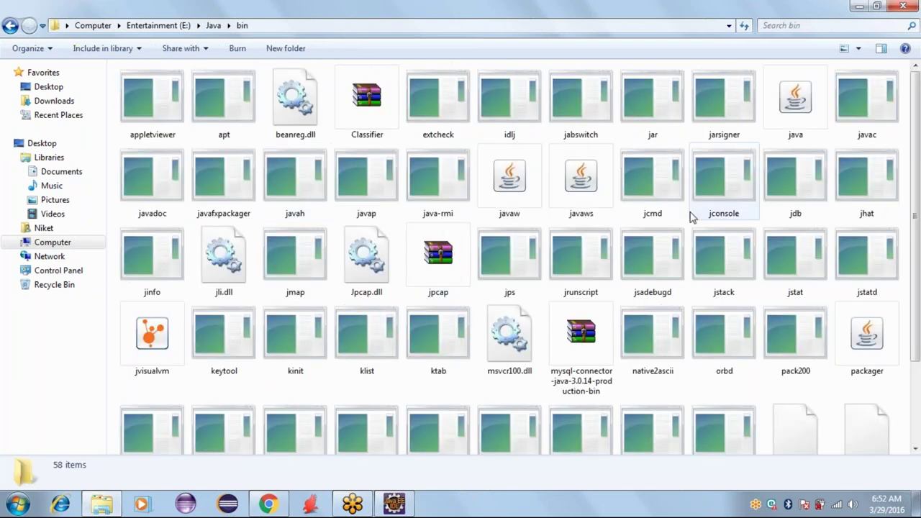
Examine the java and javac applications in the bin folder
mouse_move(446, 188)
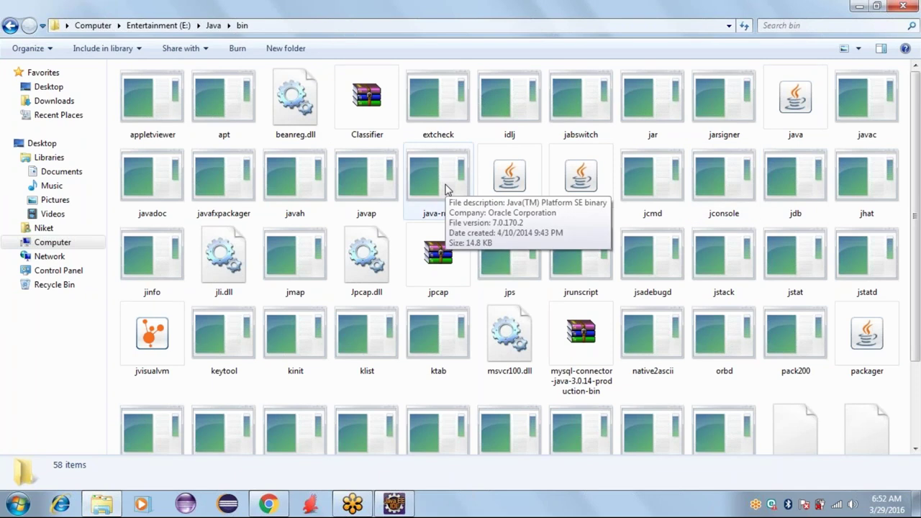
click(797, 122)
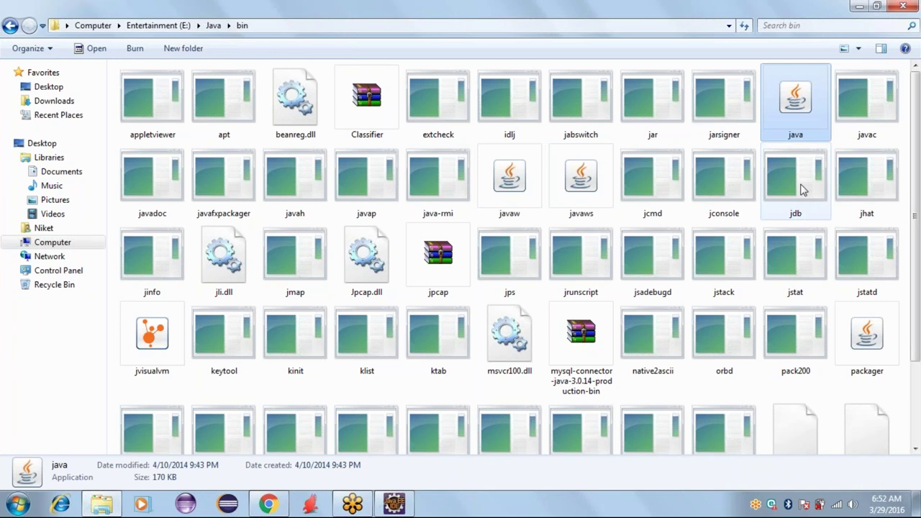
click(879, 115)
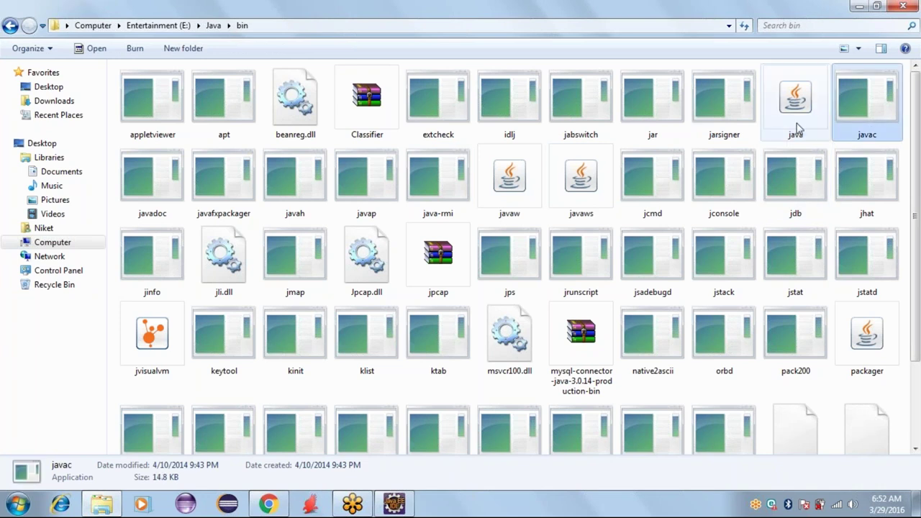
click(797, 127)
click(867, 126)
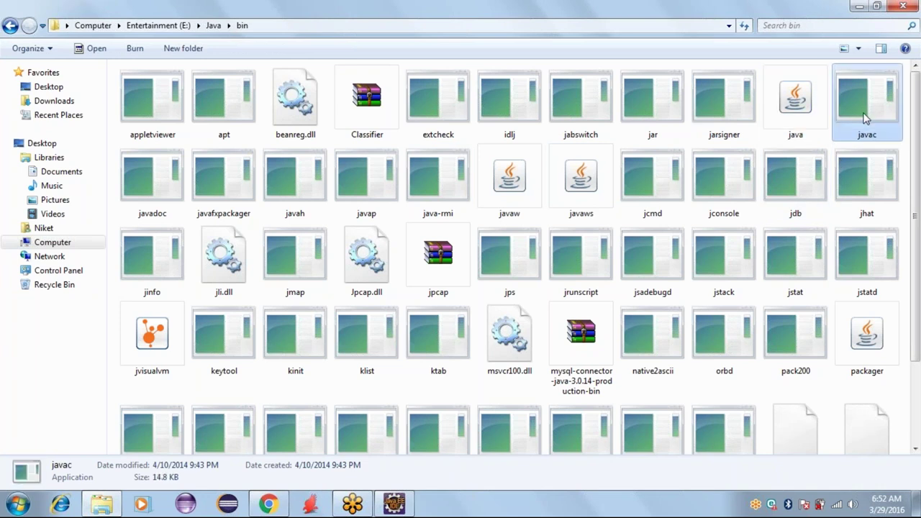
click(796, 106)
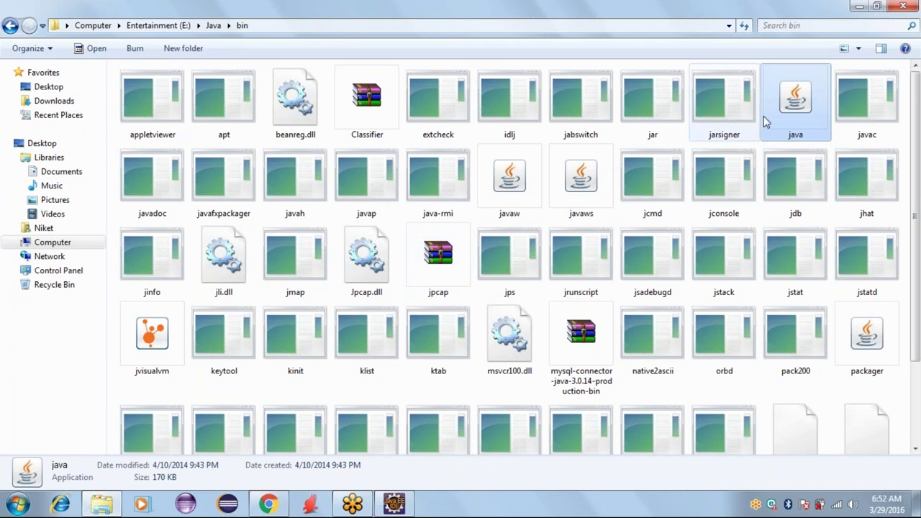
click(854, 115)
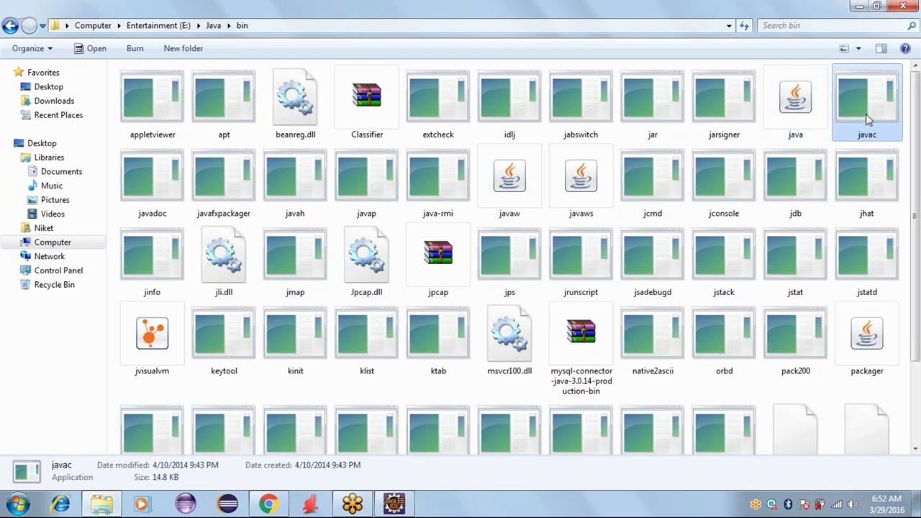
click(786, 126)
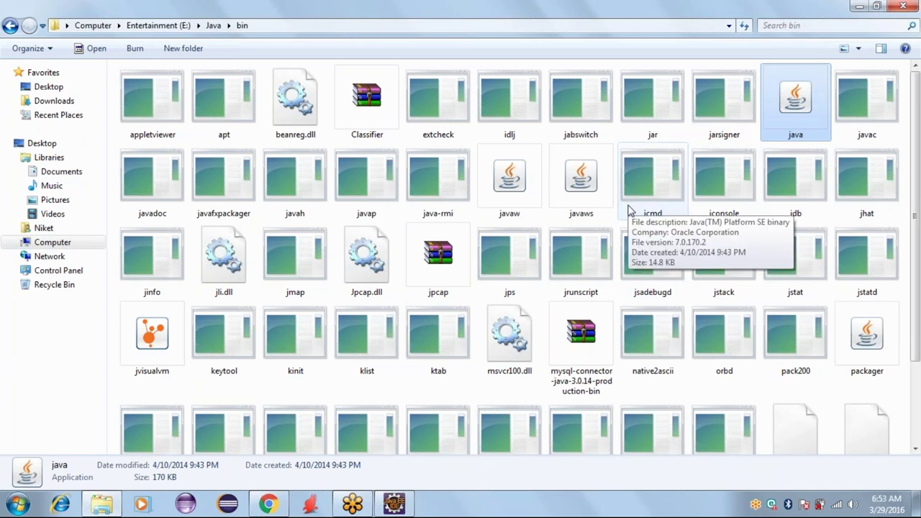
Examine other tools in the bin folder, including javaw, javaws and jrunscript
click(586, 159)
click(576, 108)
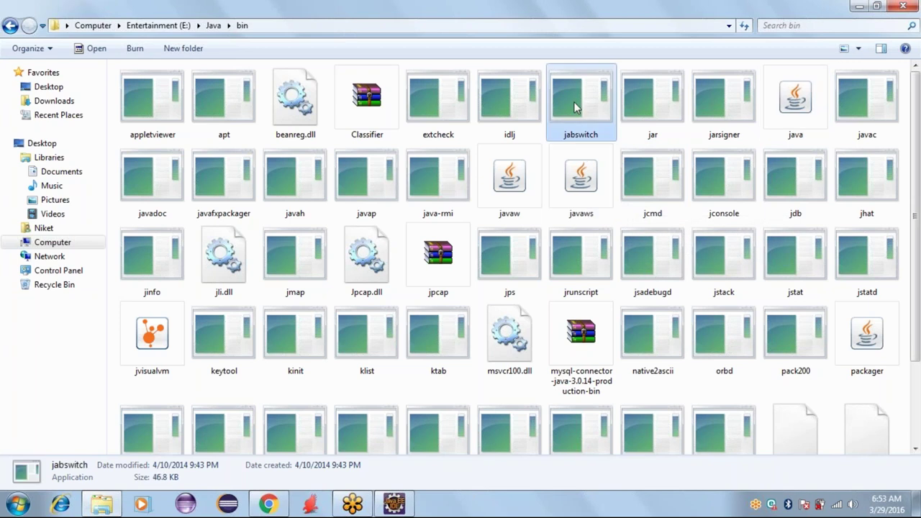
click(529, 110)
click(523, 170)
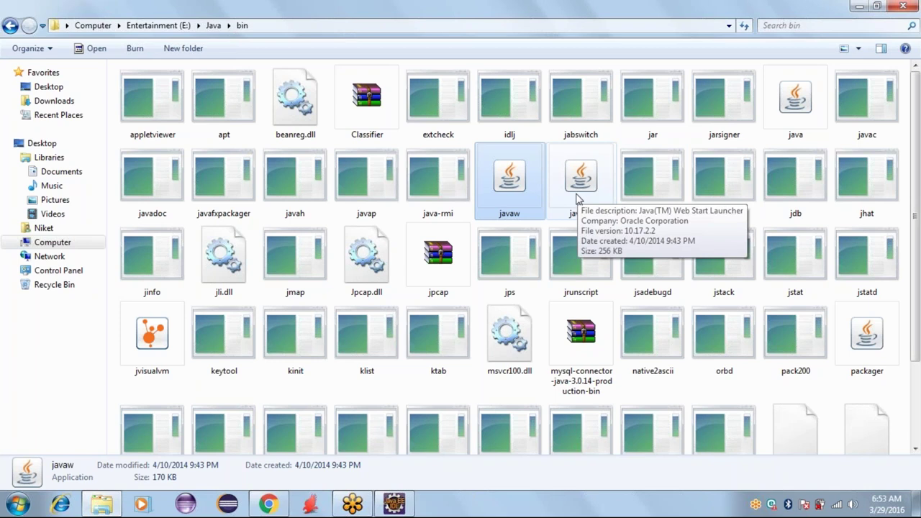
click(605, 170)
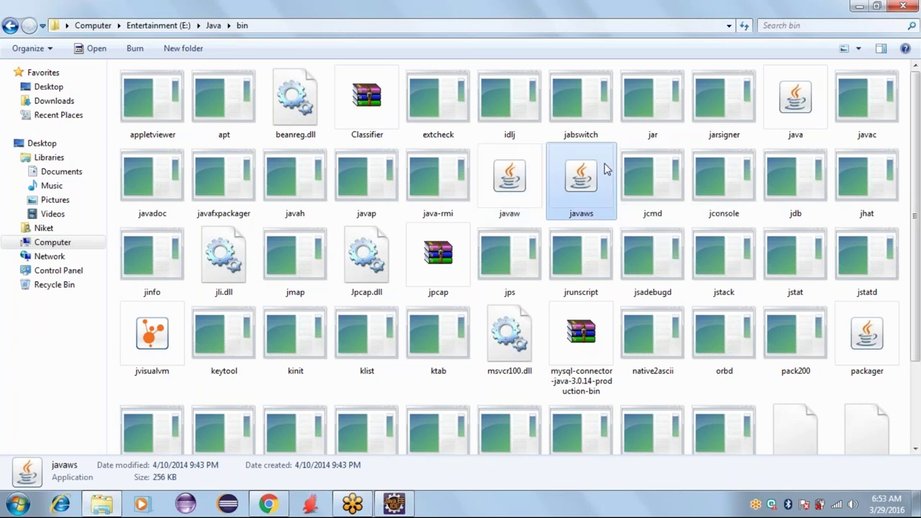
click(605, 266)
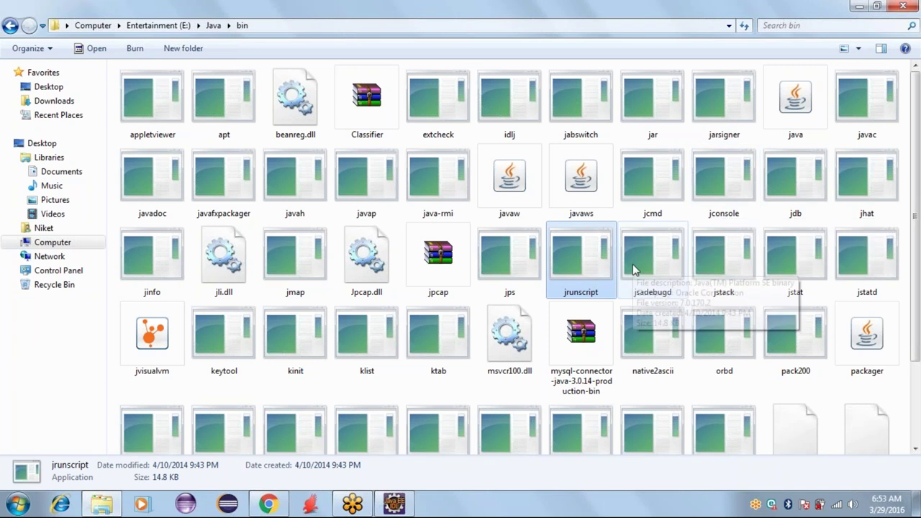
Start again from Computer and open the Java bin folder on the Entertainment (E:) drive
click(80, 248)
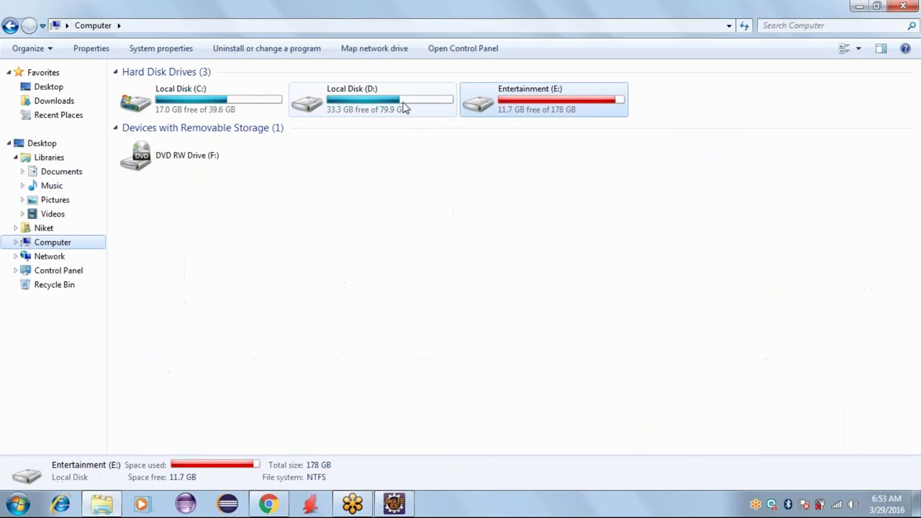
double_click(525, 117)
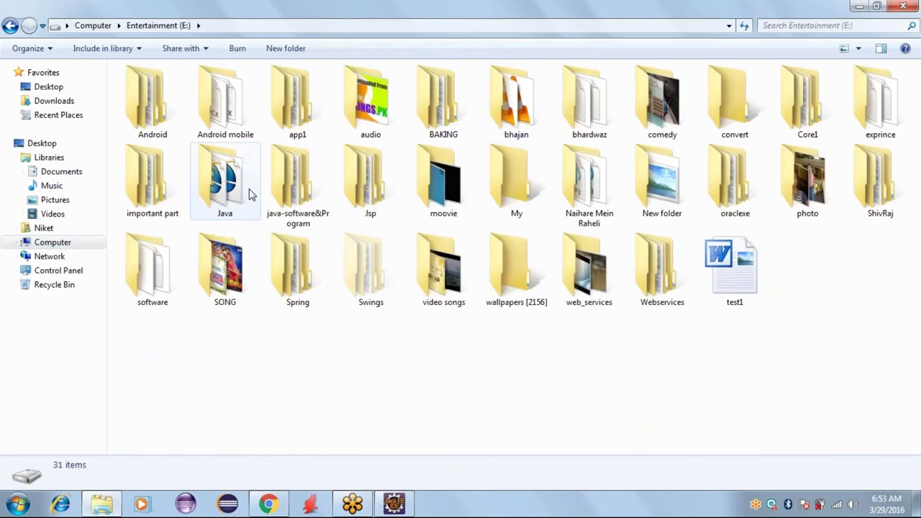
double_click(249, 193)
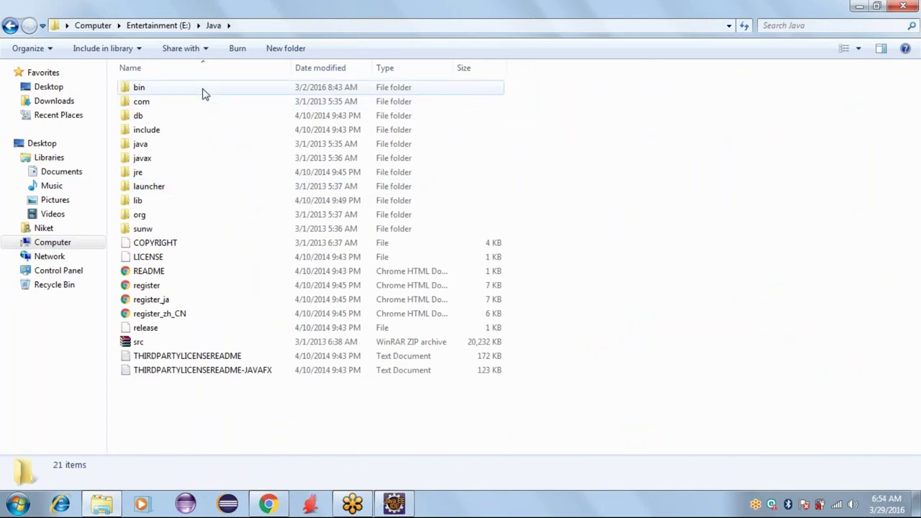
double_click(202, 89)
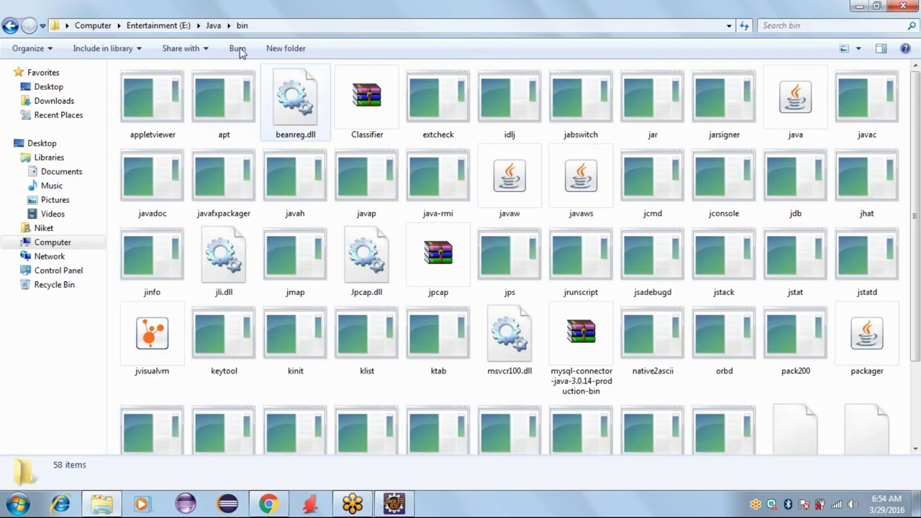
Copy the bin folder's full path, E:\Java\bin, to the clipboard
click(288, 26)
key(ctrl+c)
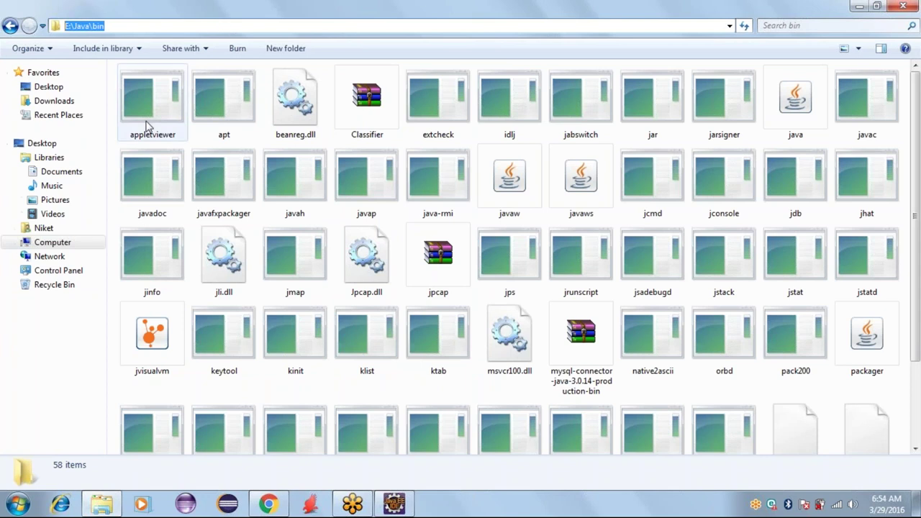
right_click(92, 28)
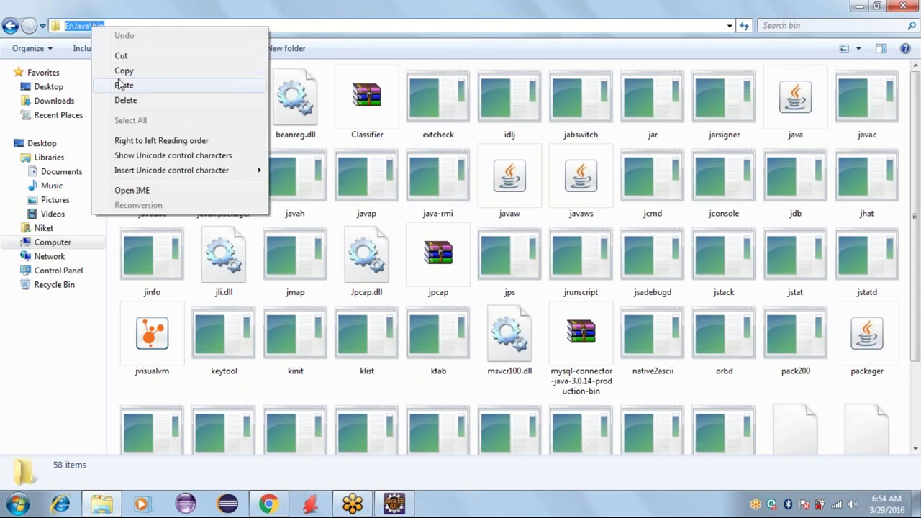
click(121, 71)
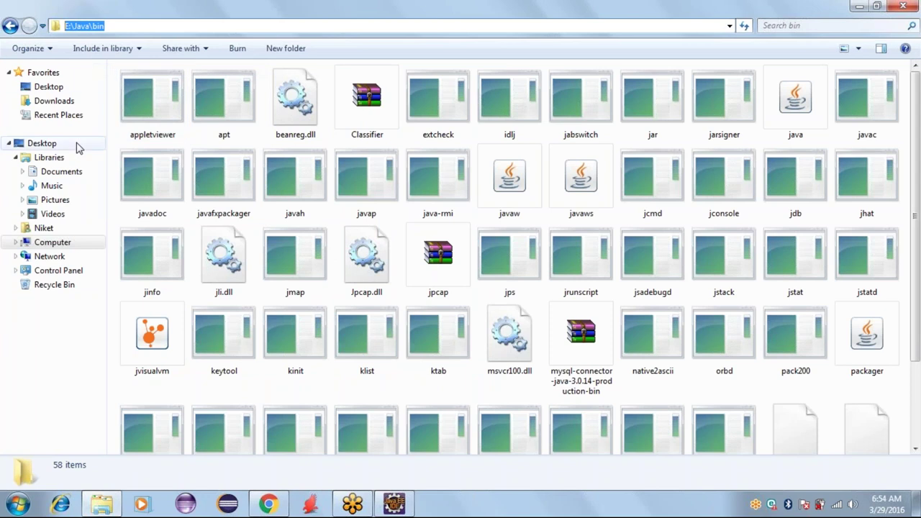
Open the Windows environment variables through the computer's advanced system settings
right_click(68, 248)
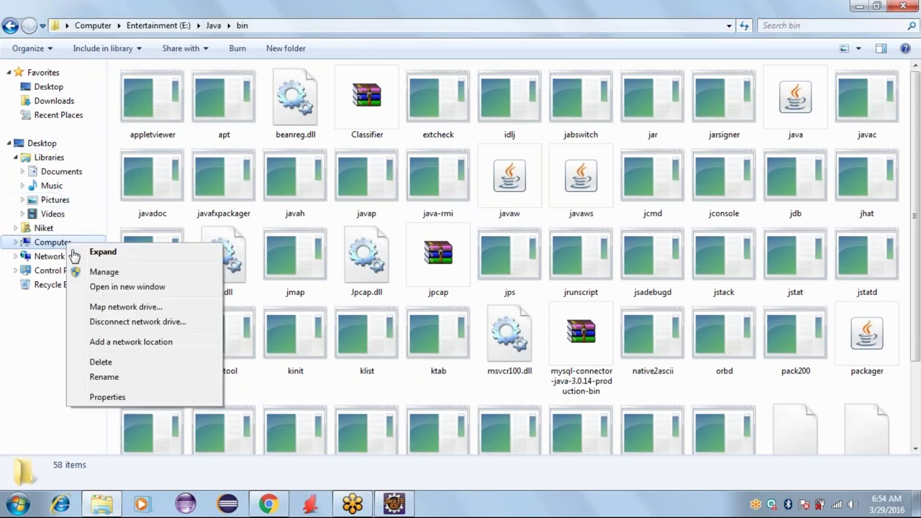
click(100, 397)
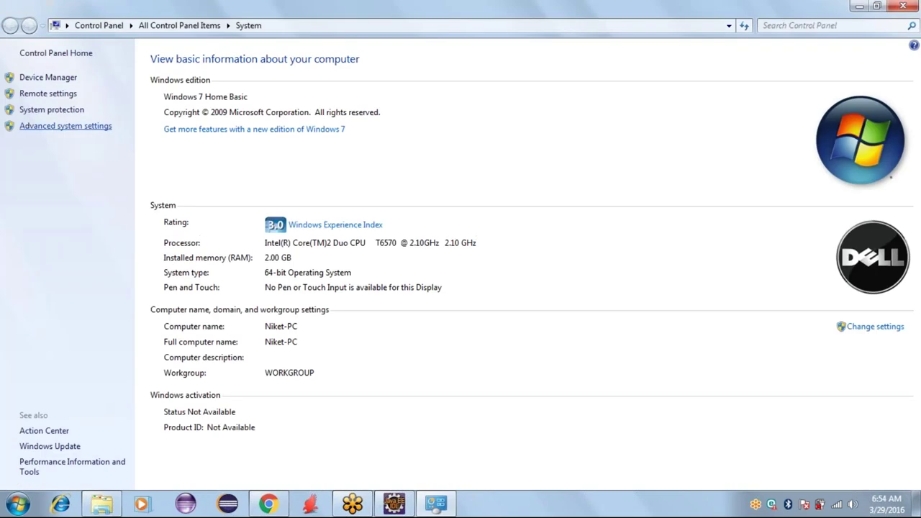
click(54, 127)
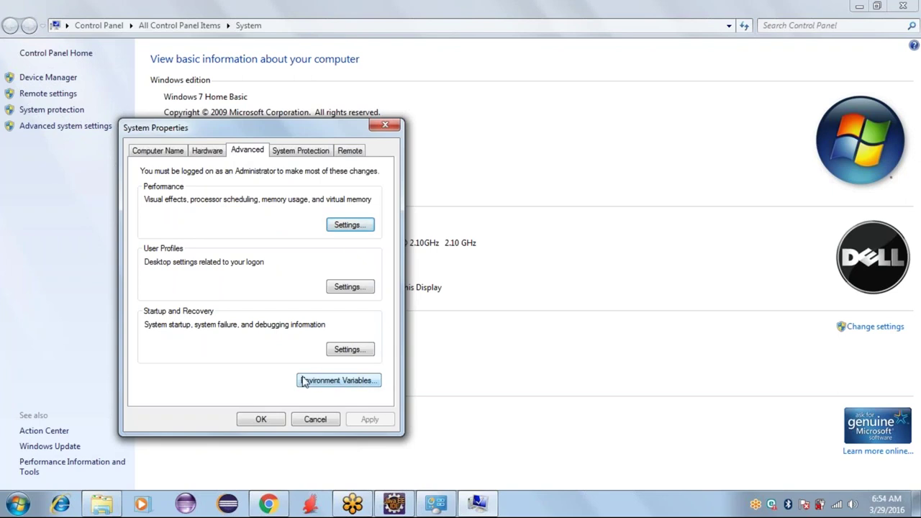
click(347, 383)
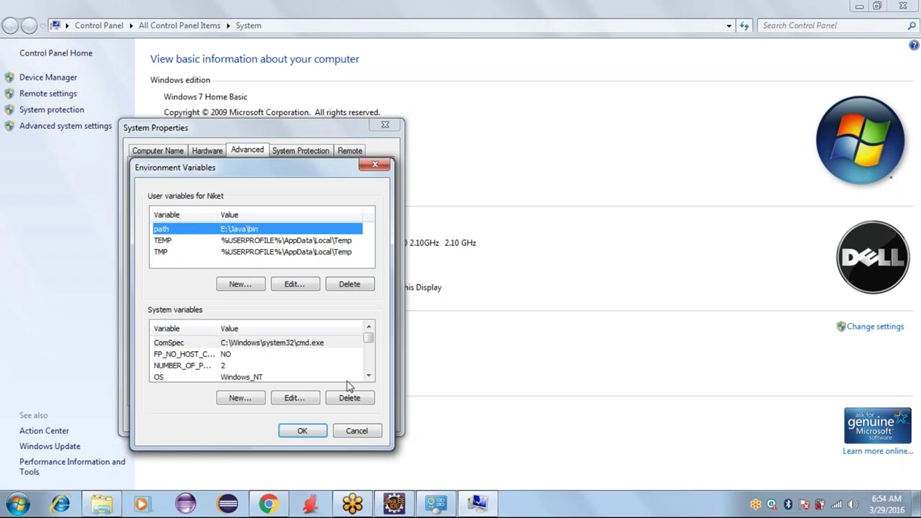
Fill in a new user variable named path with the value E:\Java\bin and cancel its creation
click(241, 285)
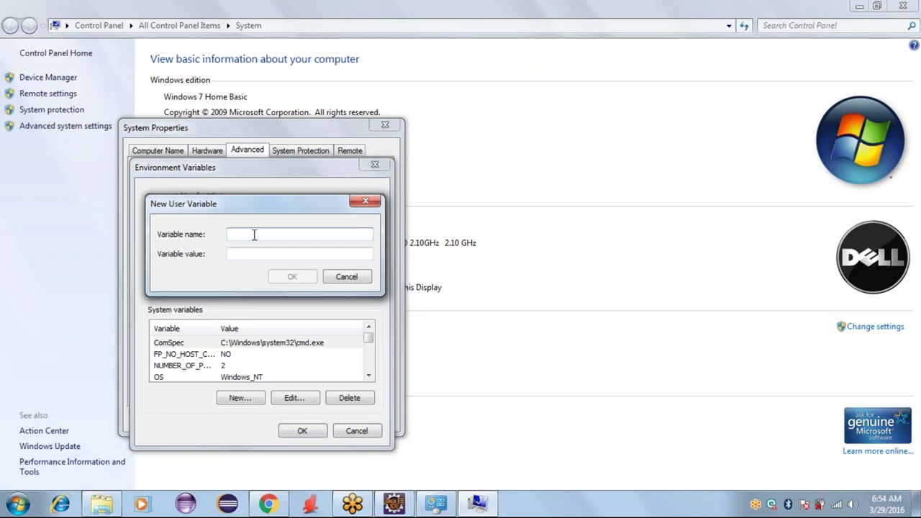
text(path)
click(230, 253)
key(ctrl+v)
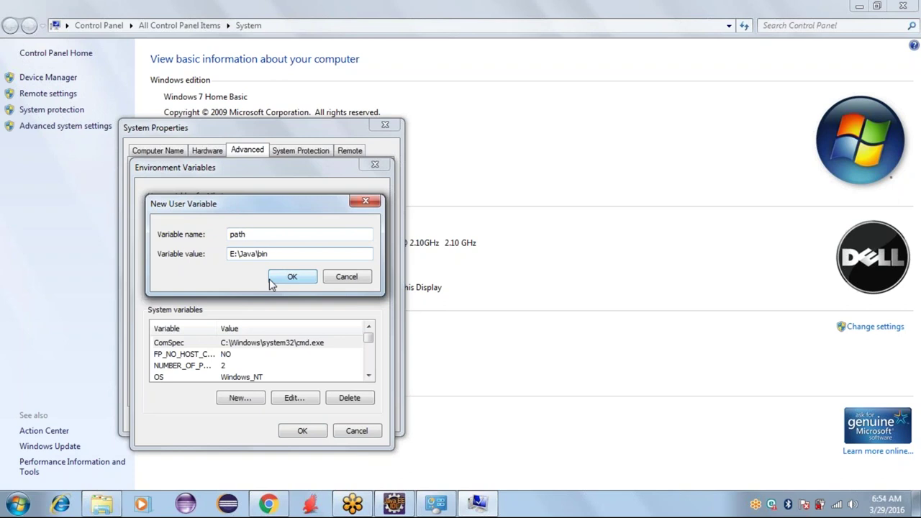
click(336, 281)
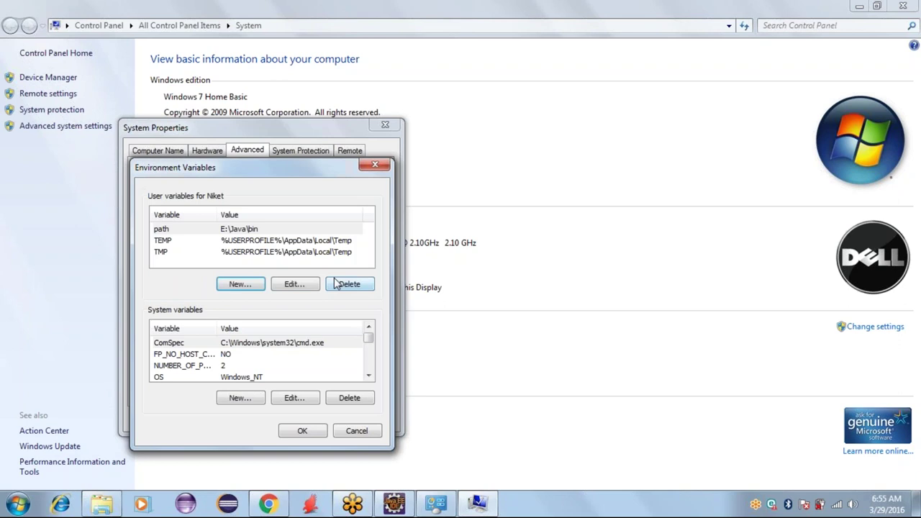
Review the existing path user variable, and close the system settings and the bin folder window
click(188, 230)
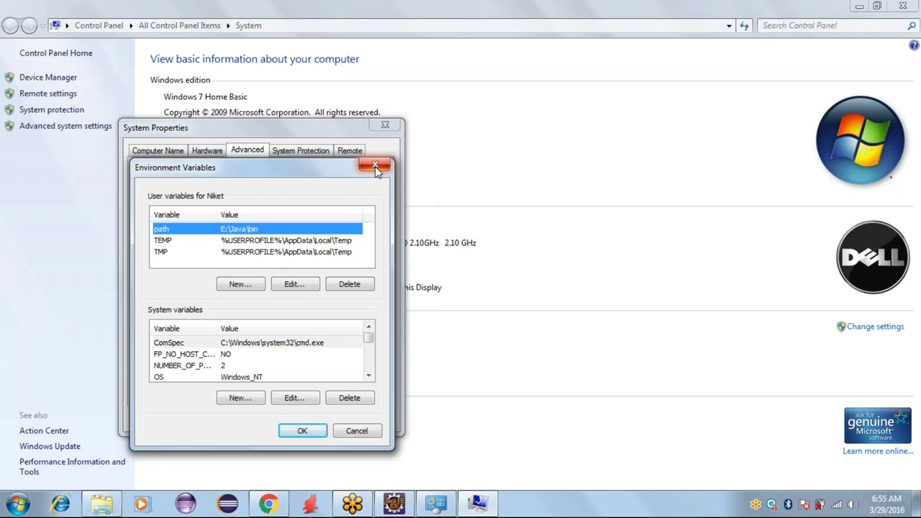
click(357, 430)
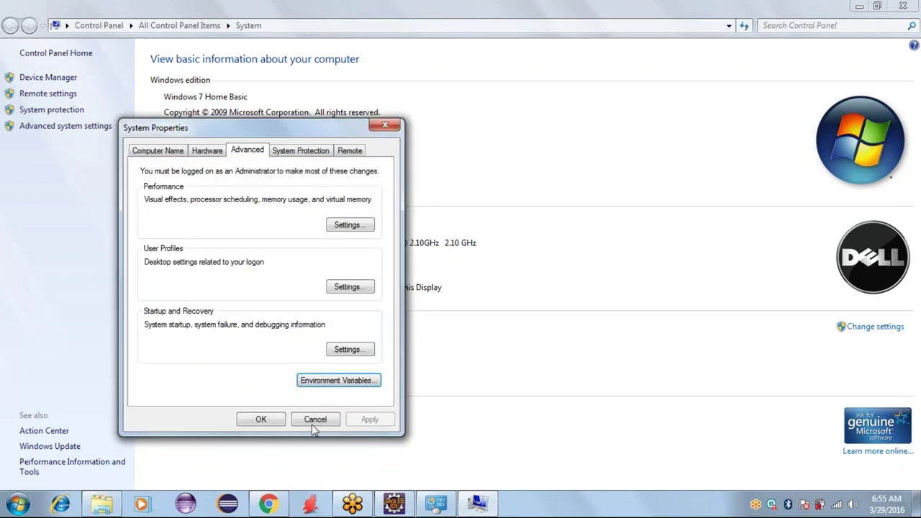
click(312, 424)
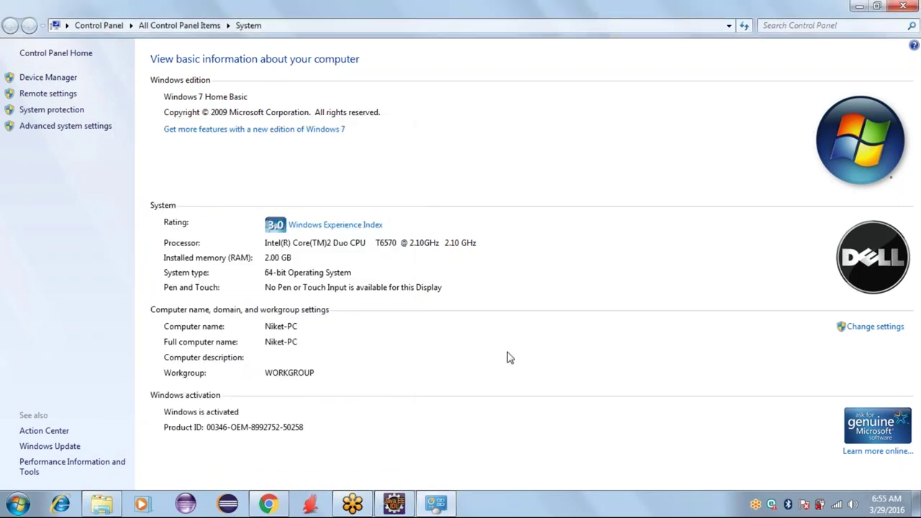
click(911, 5)
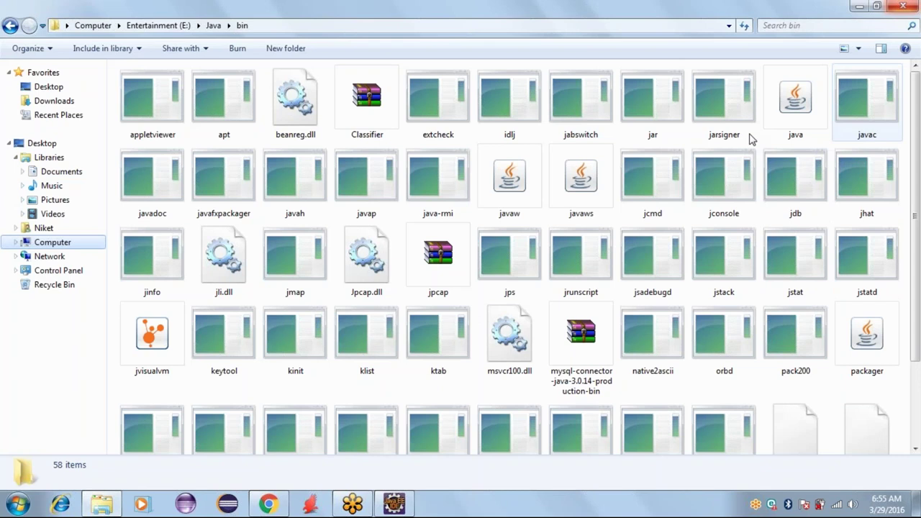
click(911, 6)
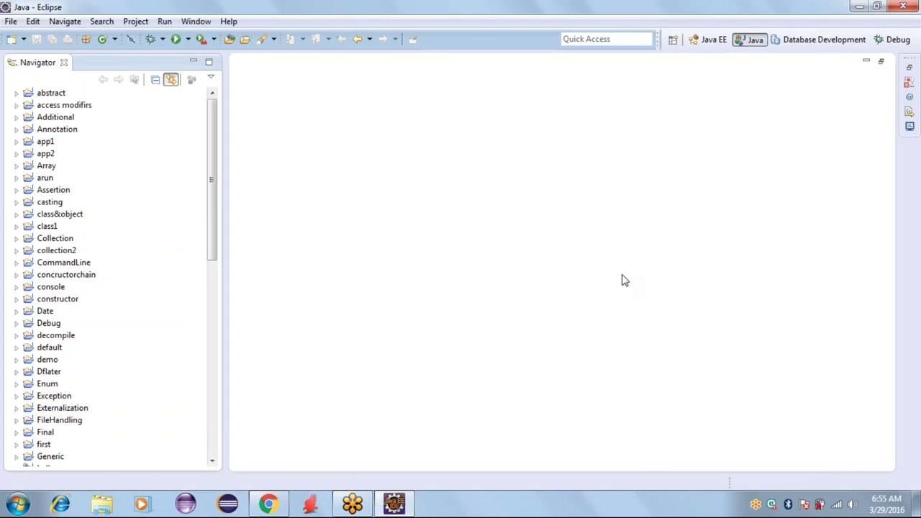
Open a Windows command prompt (cmd) and check the Java installation with java -version
key(super)
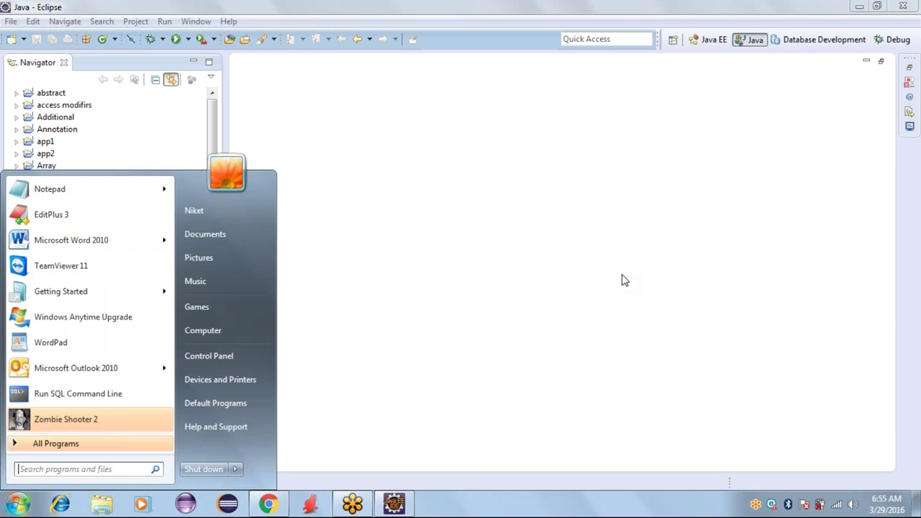
text(cmd)
key(Return)
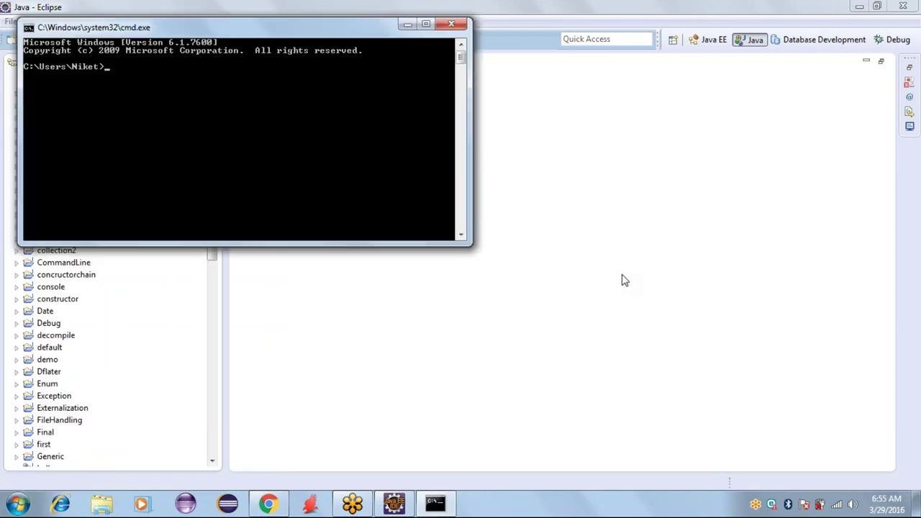
text(java -version)
key(Return)
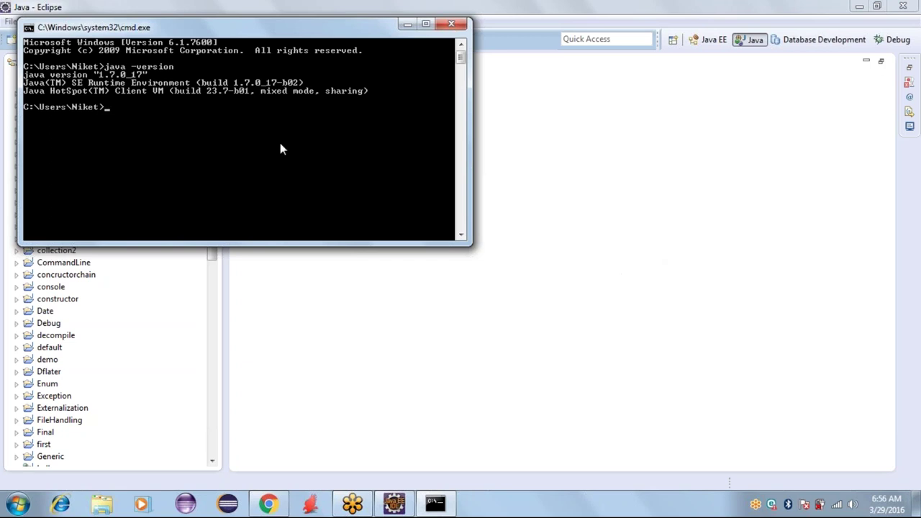
Highlight the Java version number in the command prompt output and return to Eclipse
right_click(302, 171)
click(325, 181)
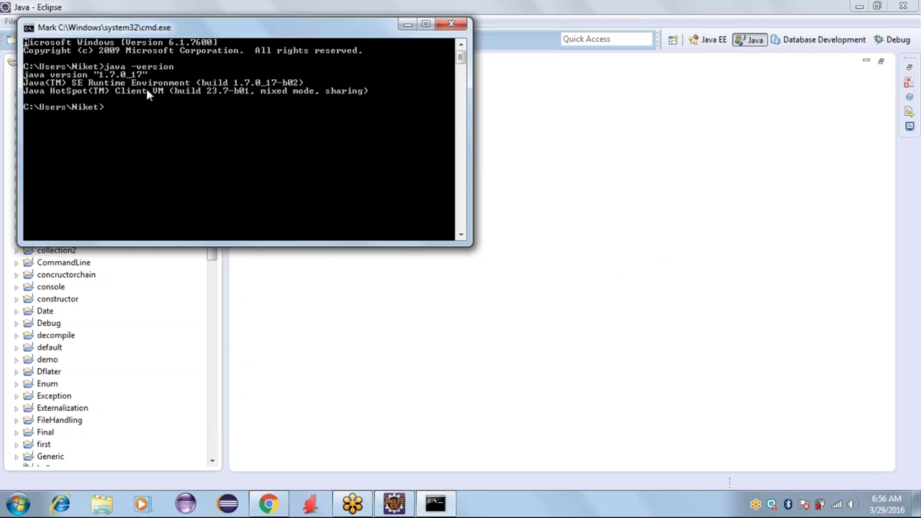
drag(147, 75, 95, 75)
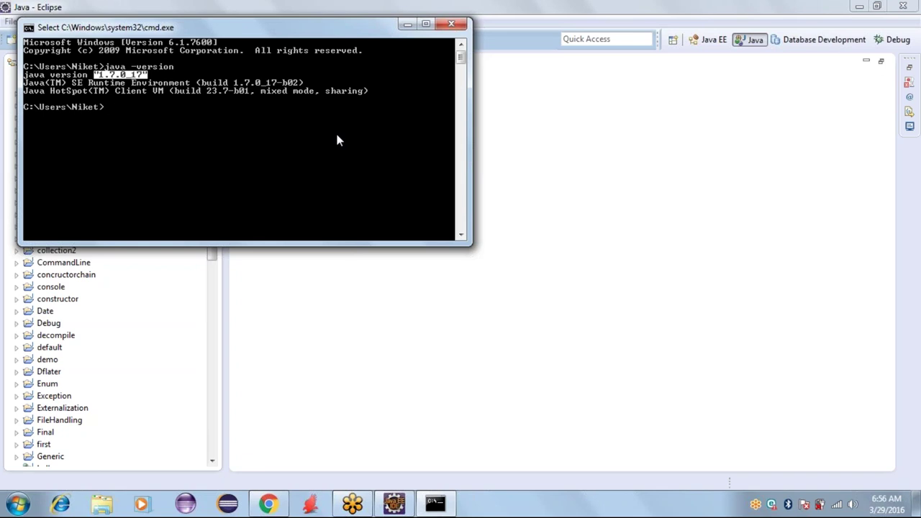
click(624, 179)
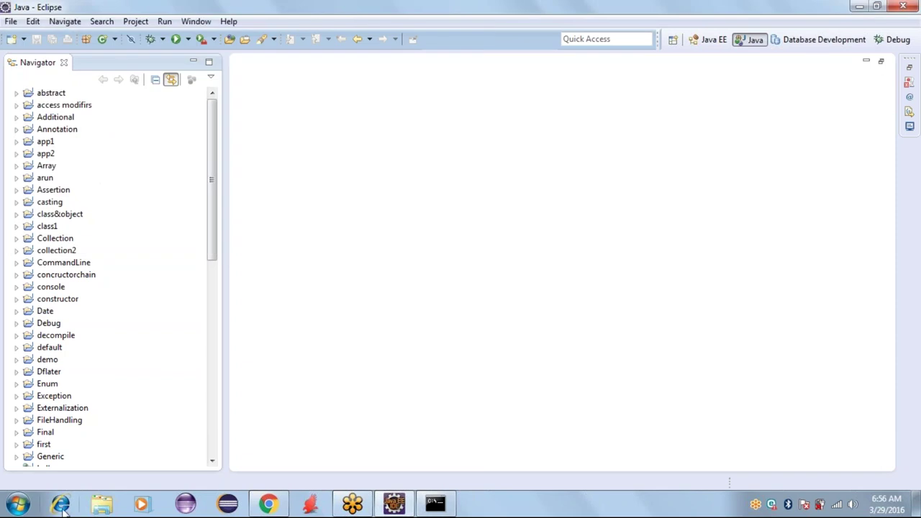
Open a blank Notepad document and write the heading IDE in it
click(18, 504)
click(50, 192)
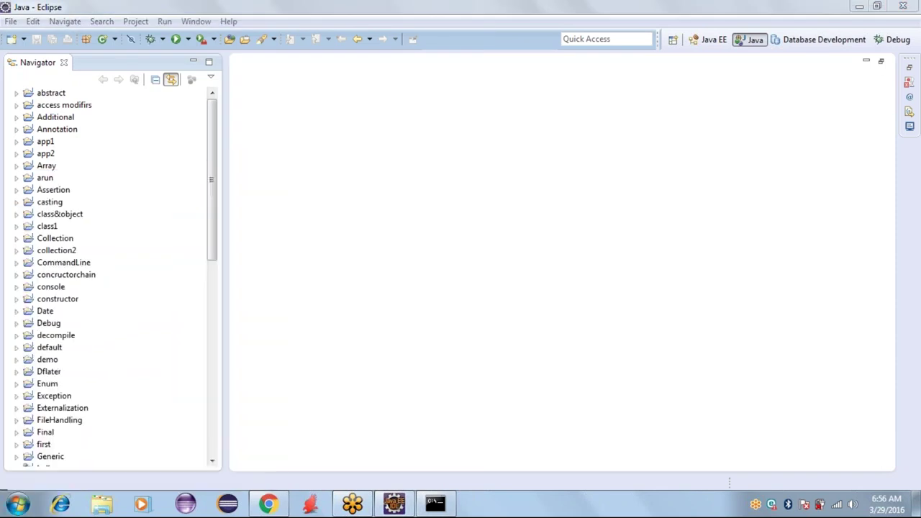
text(IDE)
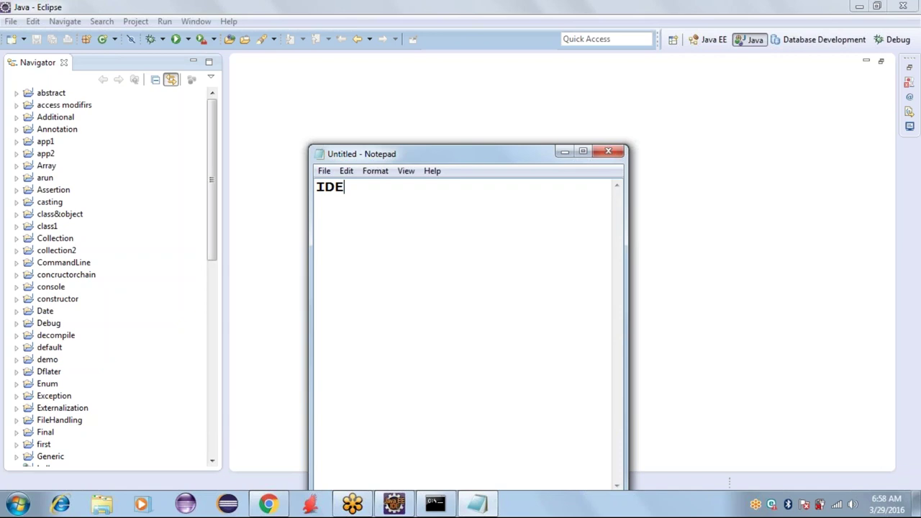
click(709, 217)
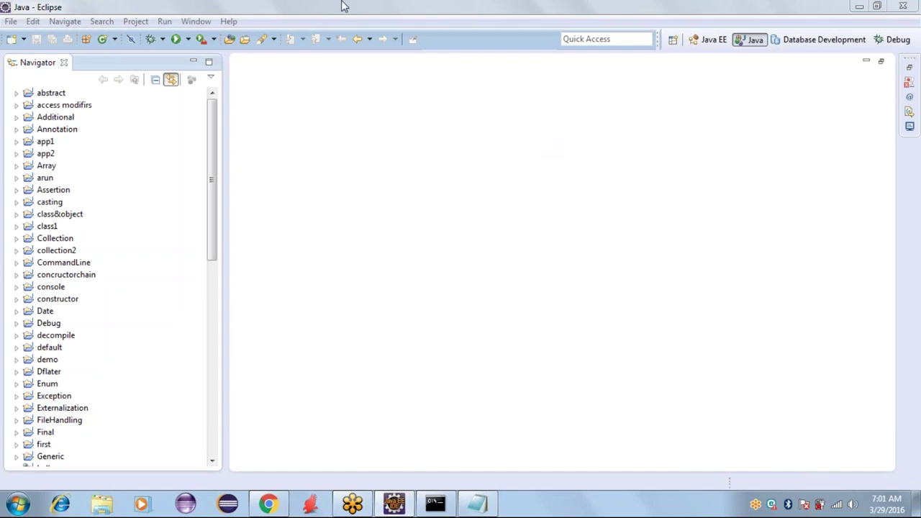
Open Computer in Windows Explorer and add the line "mars" below IDE in the Notepad document
click(554, 23)
key(super+e)
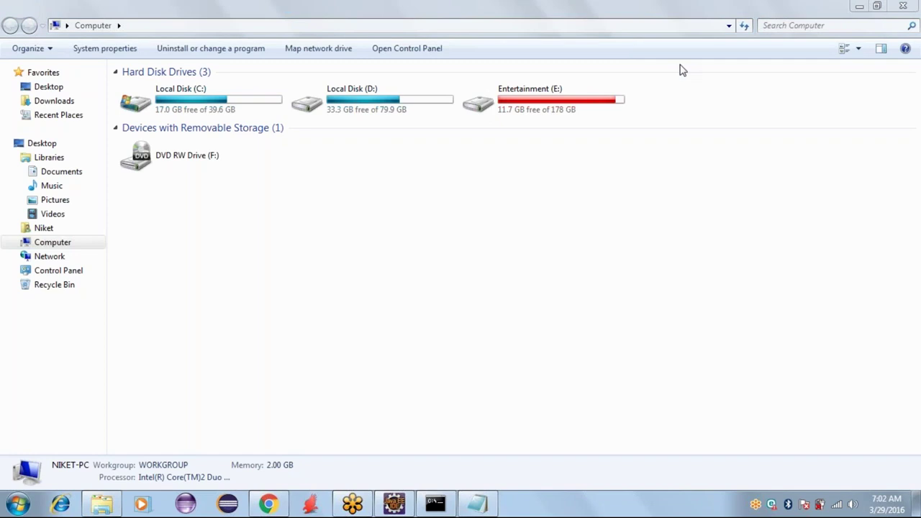
click(482, 503)
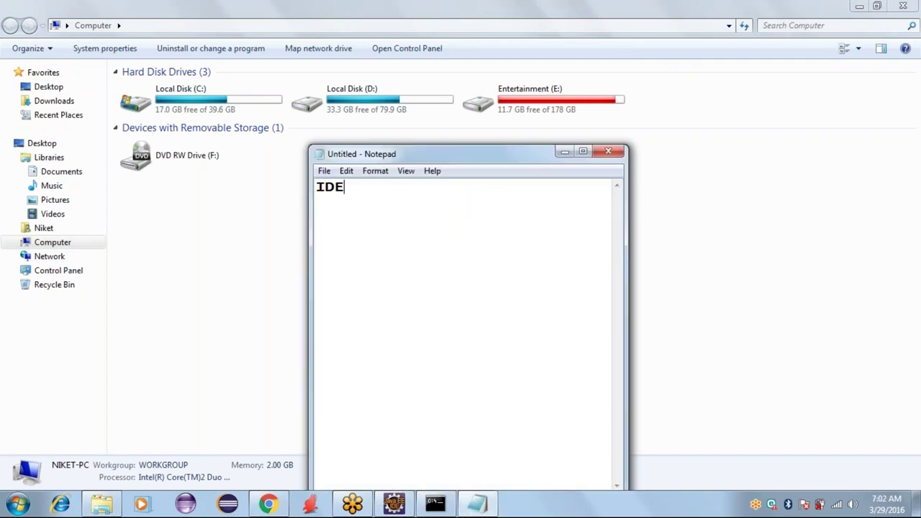
key(Return)
text(mars)
click(270, 325)
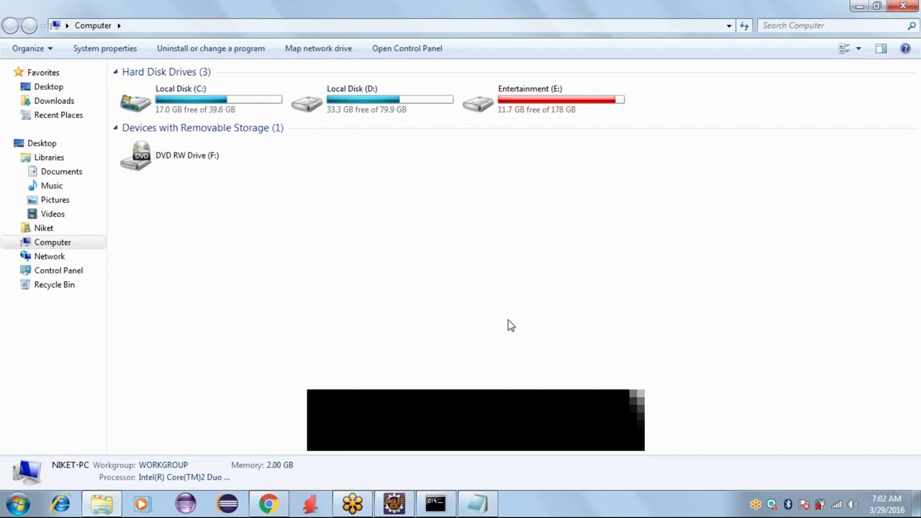
Open the eclips folder inside java-software&Program\java-software on the Entertainment (E:) drive
double_click(524, 105)
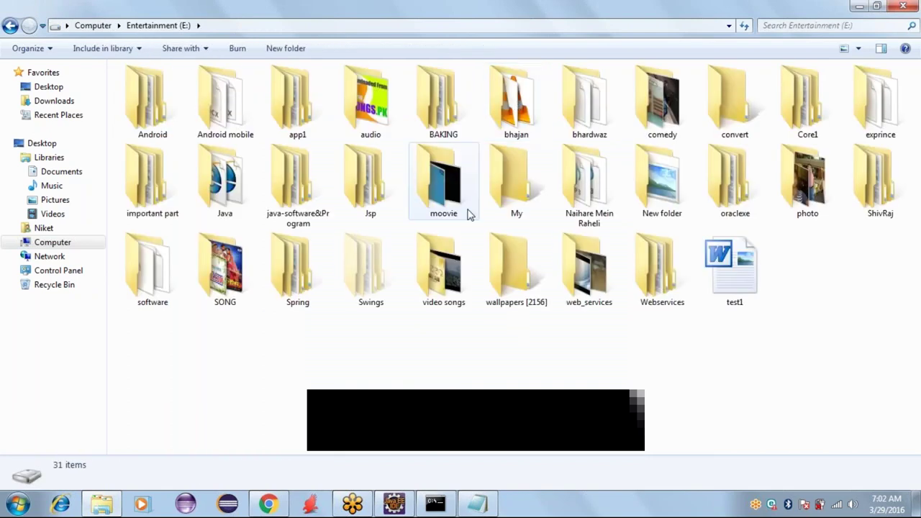
double_click(277, 199)
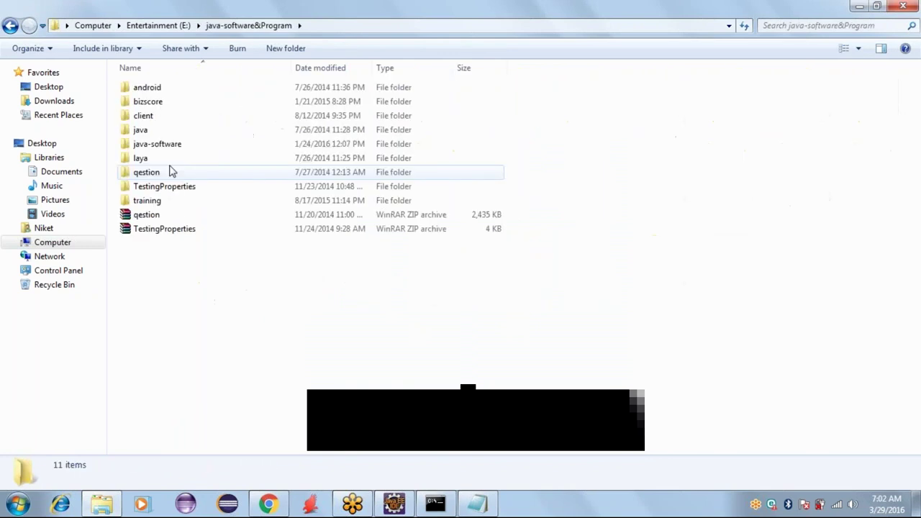
double_click(148, 145)
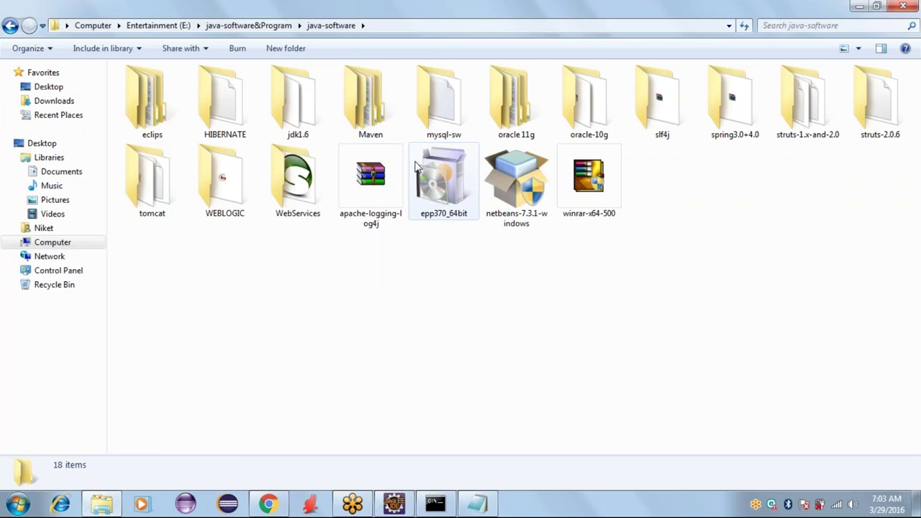
double_click(169, 117)
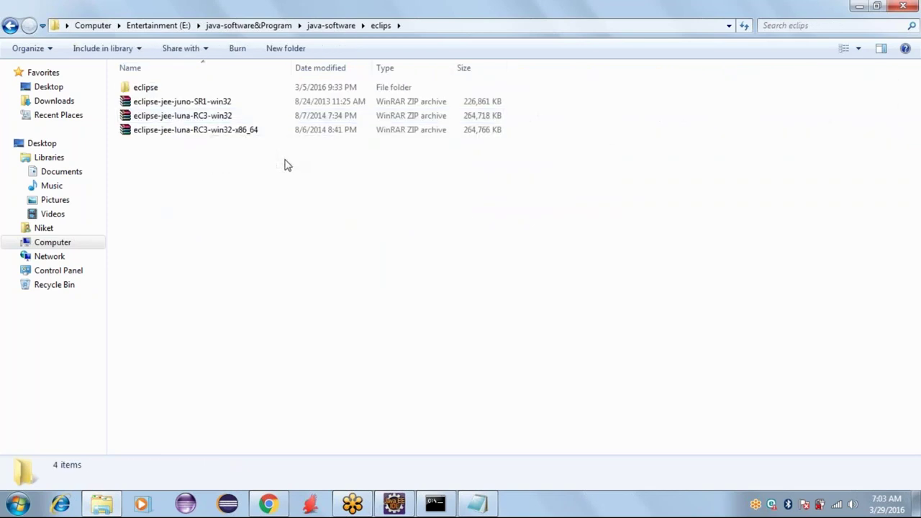
Examine the Eclipse archives and the extraction options for eclipse-jee-juno-SR1-win32
click(231, 117)
click(256, 106)
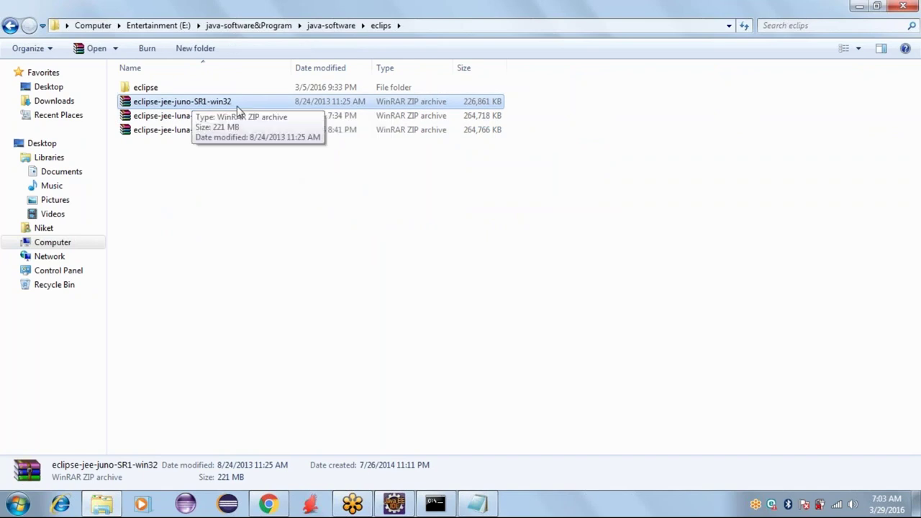
right_click(266, 106)
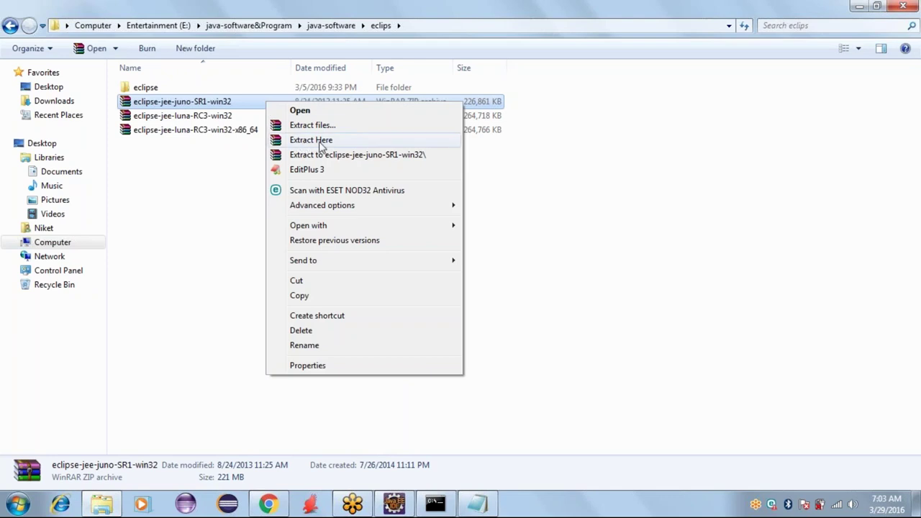
click(162, 88)
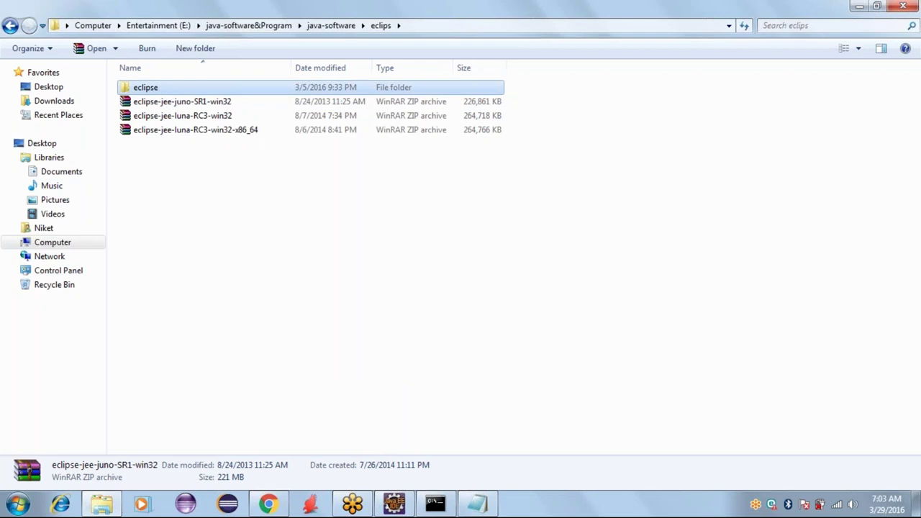
Open the extracted eclipse folder and select the eclipse application in it
double_click(161, 88)
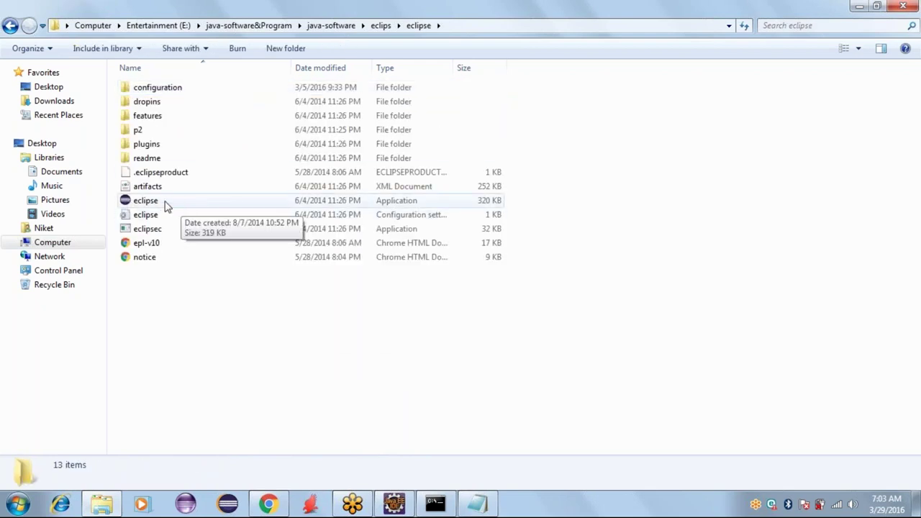
click(219, 242)
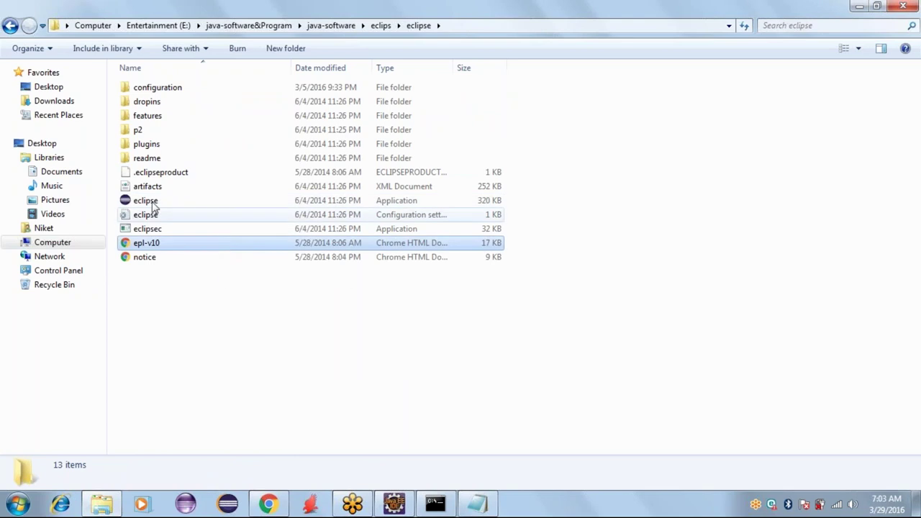
click(143, 204)
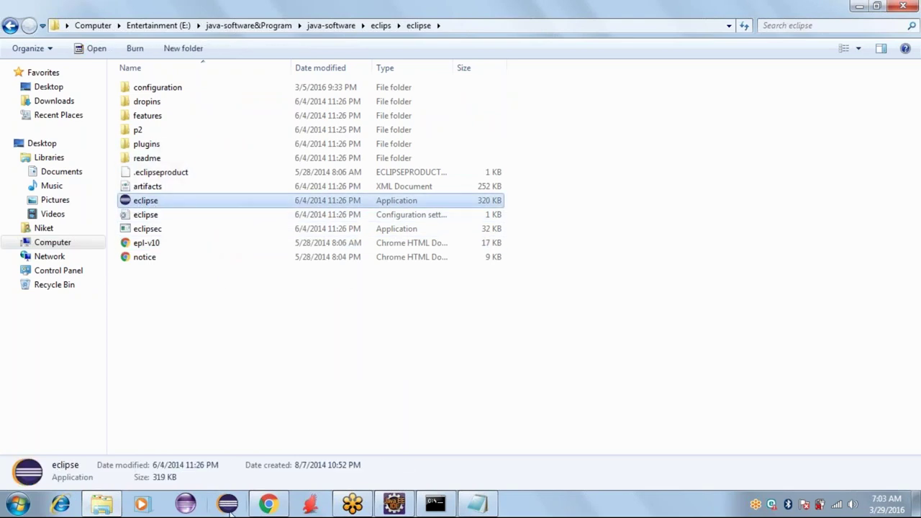
mouse_move(267, 502)
click(323, 411)
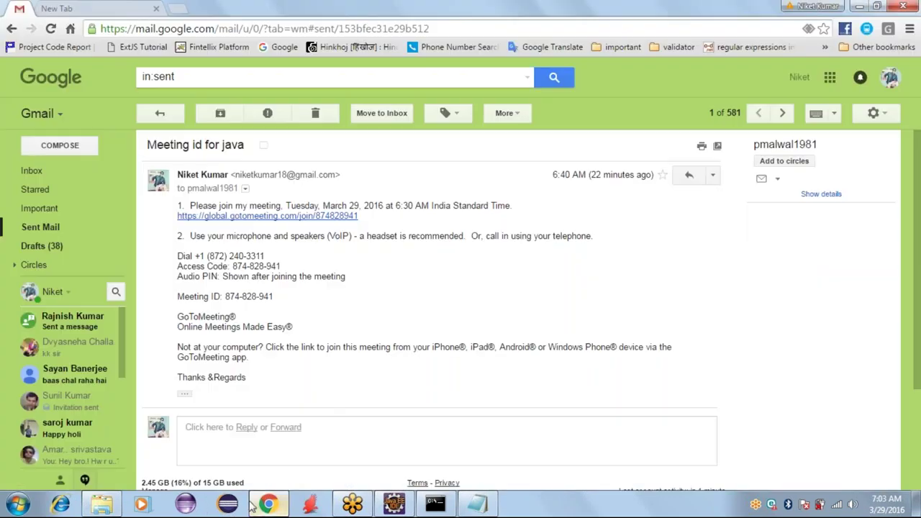
click(859, 6)
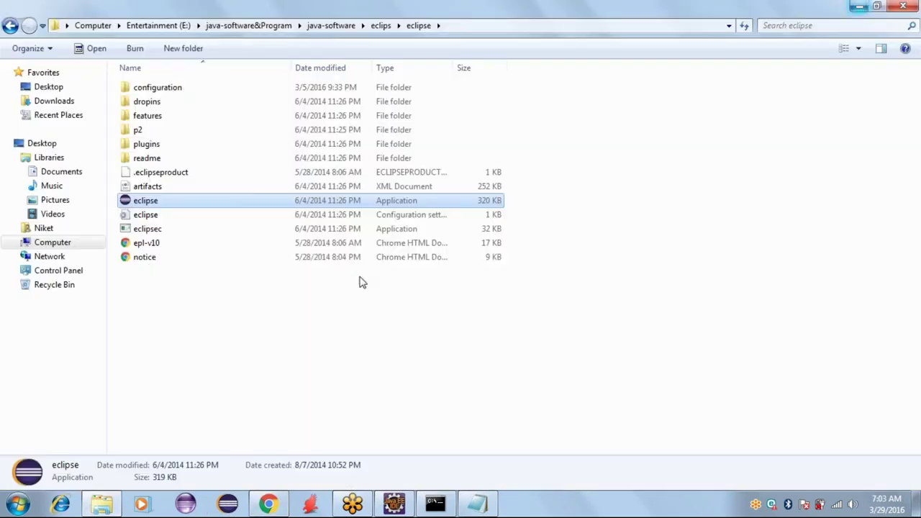
Launch Eclipse with D:\MOrnig Batch as the workspace and close the Welcome page in the maximized window
click(187, 504)
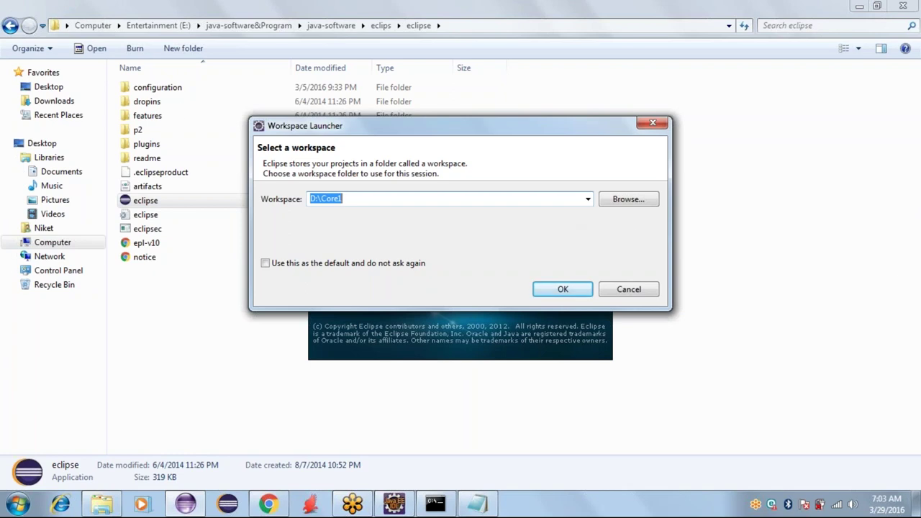
drag(518, 195, 284, 186)
text(D:\MOrnig Batch)
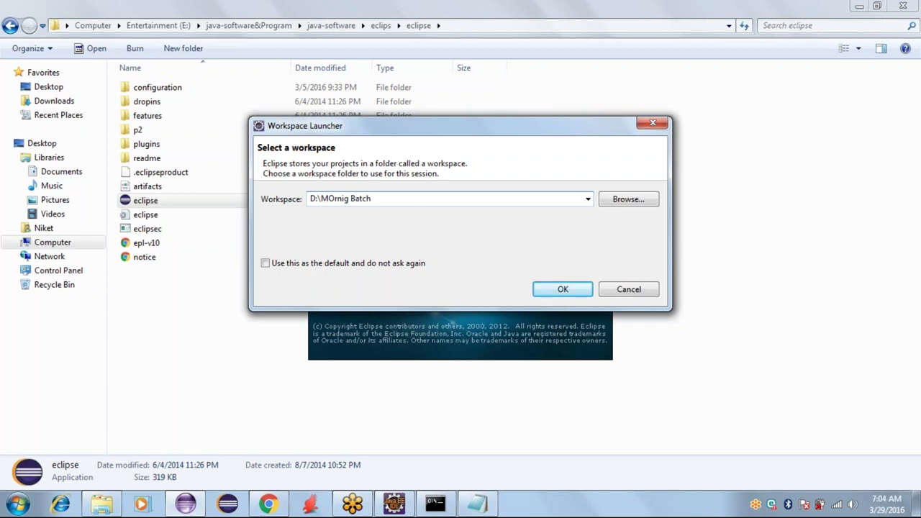
key(Return)
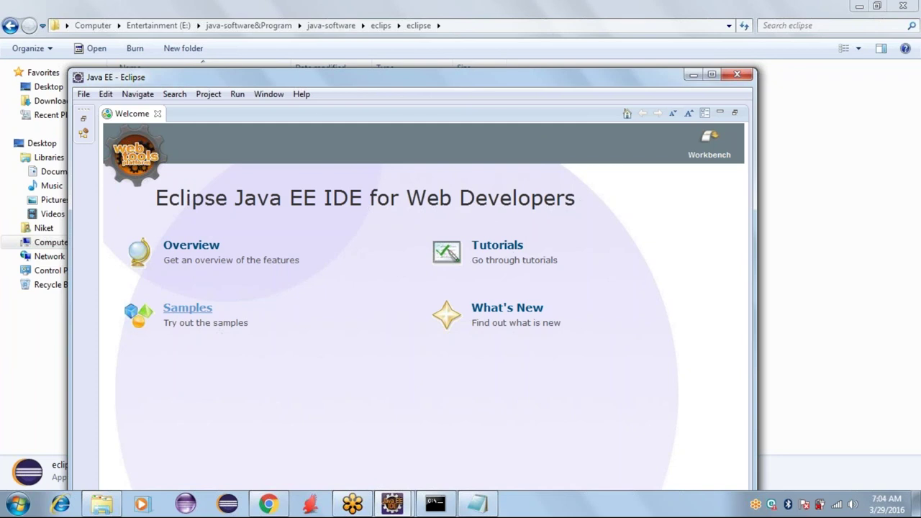
double_click(482, 77)
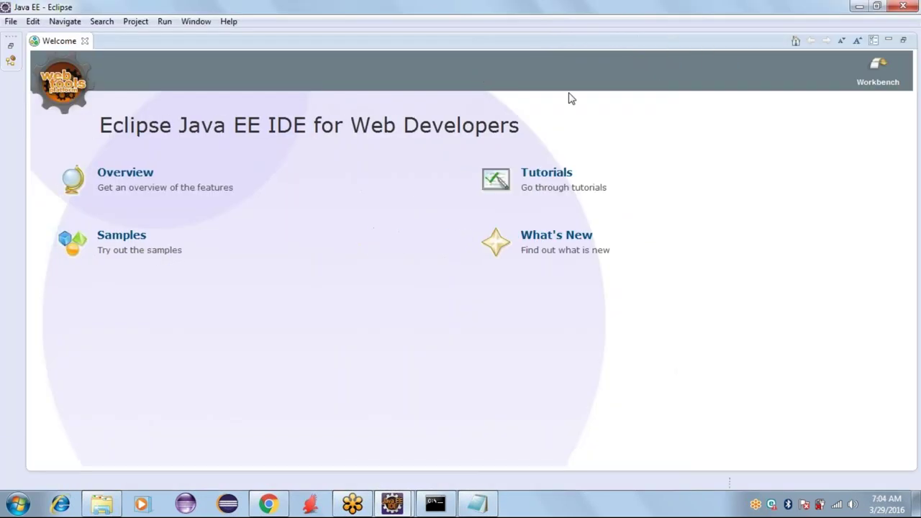
click(84, 41)
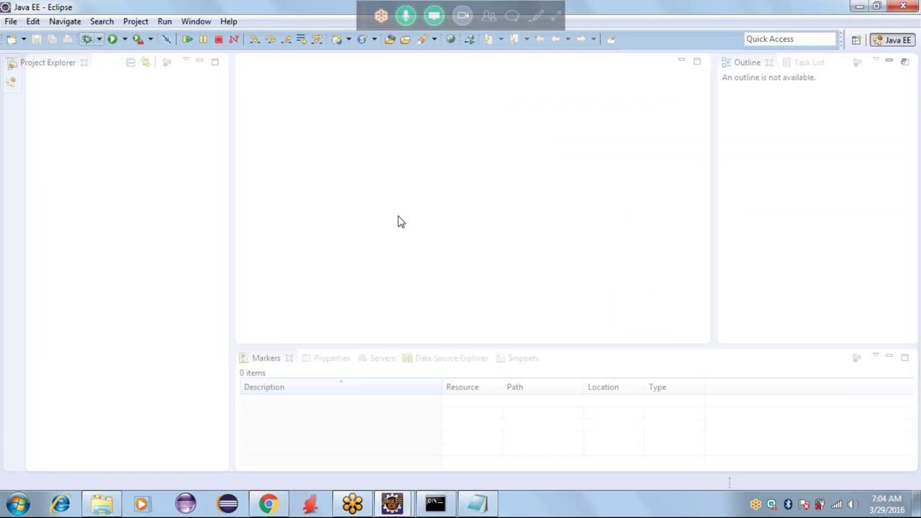
Create a Java project named app1 in the default location and open the associated Java perspective
click(11, 22)
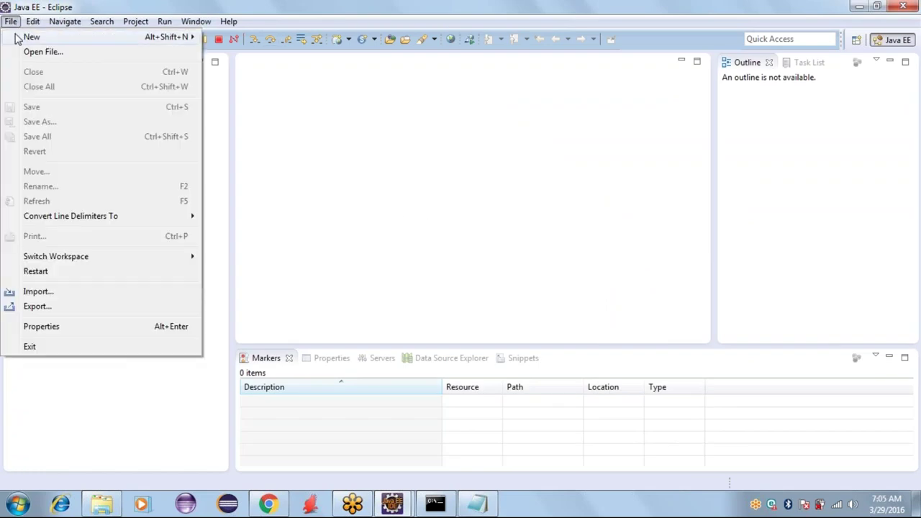
mouse_move(25, 36)
click(260, 143)
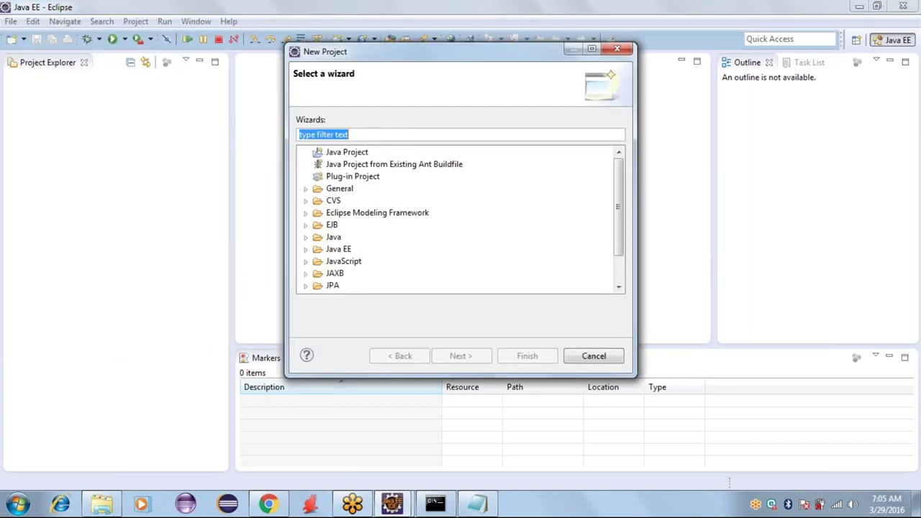
click(351, 154)
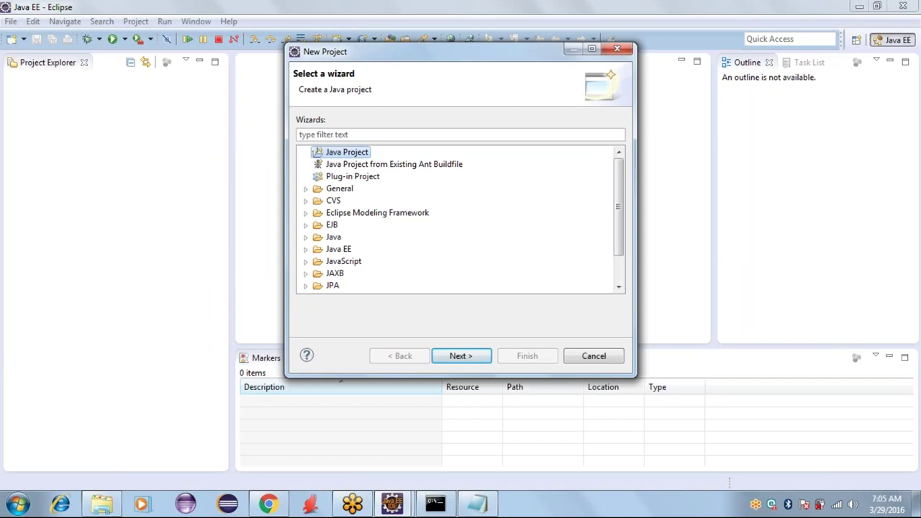
key(Return)
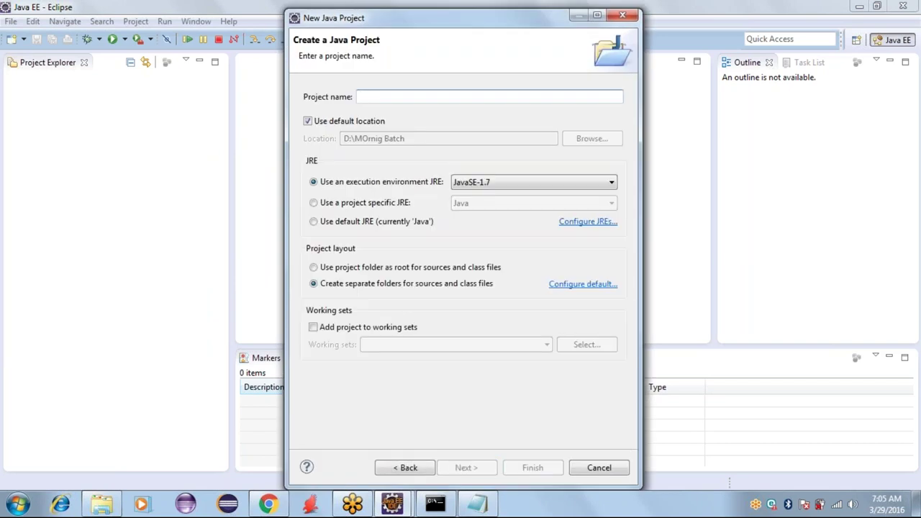
text(app1)
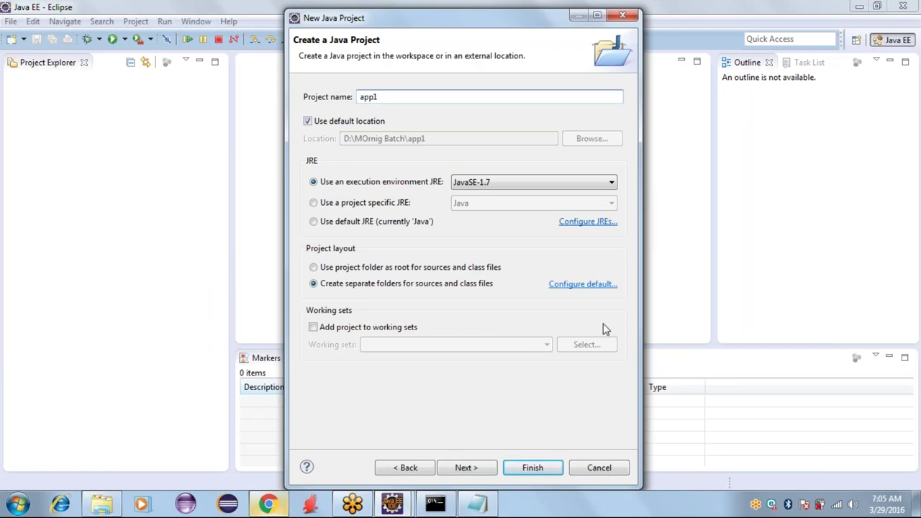
click(532, 468)
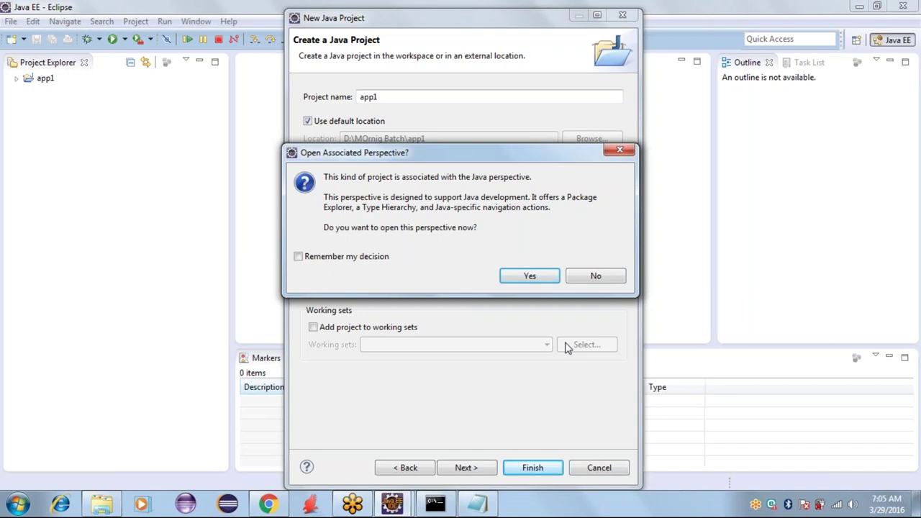
click(545, 280)
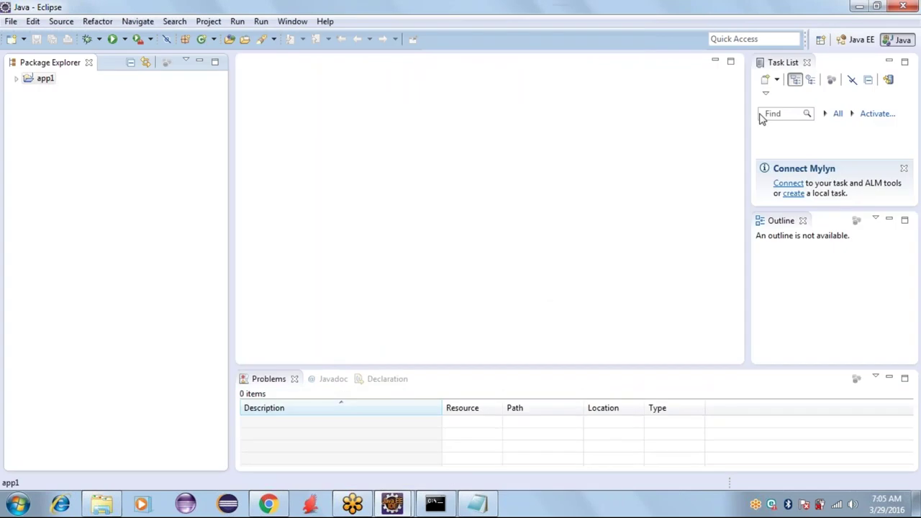
Compare the Java EE and Java perspectives by switching between them, ending in the Java perspective
click(856, 41)
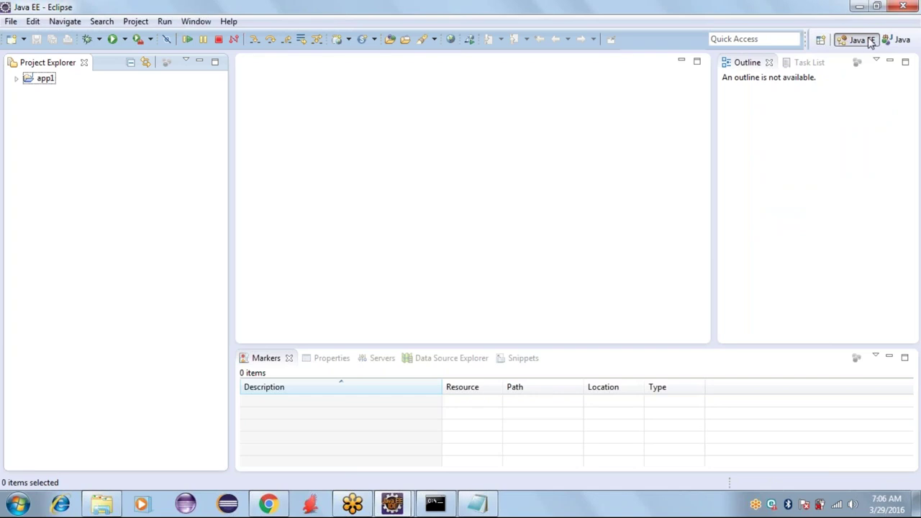
click(903, 41)
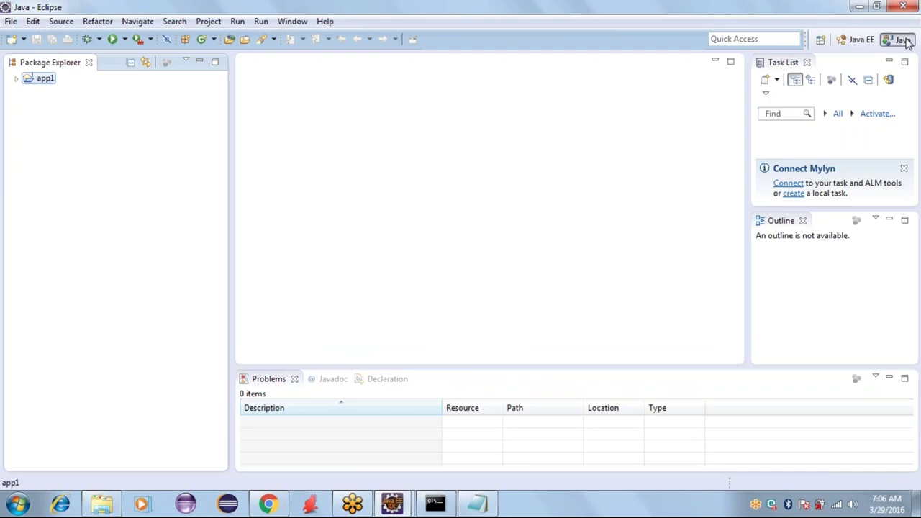
click(856, 41)
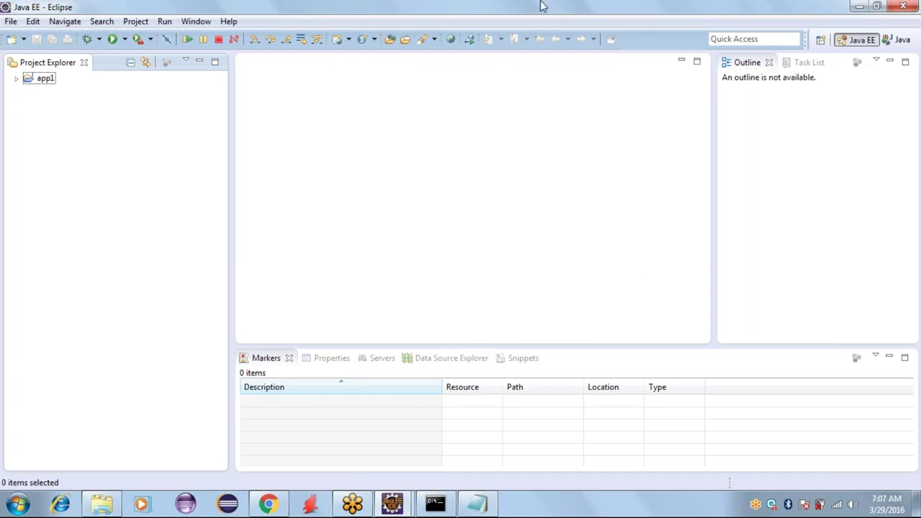
click(898, 40)
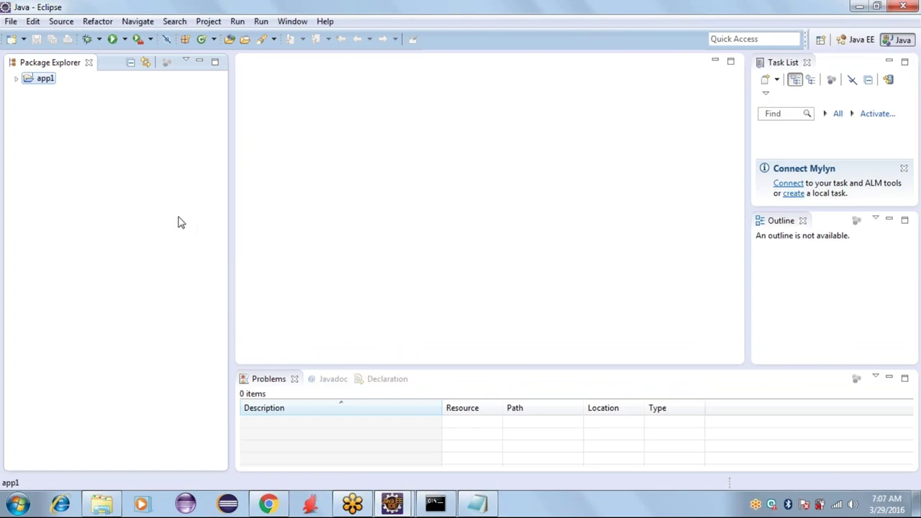
Close the Task List and Outline views and expand the app1 project in the Package Explorer
click(806, 62)
click(805, 63)
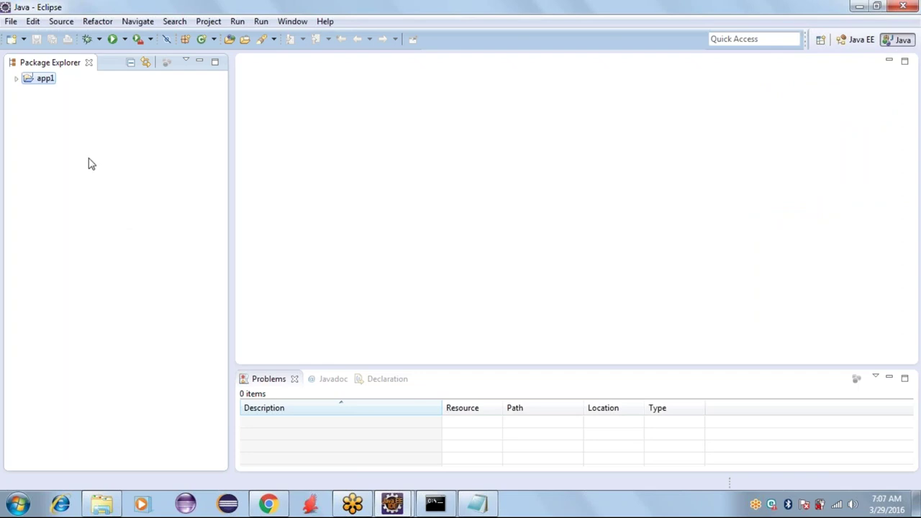
click(18, 80)
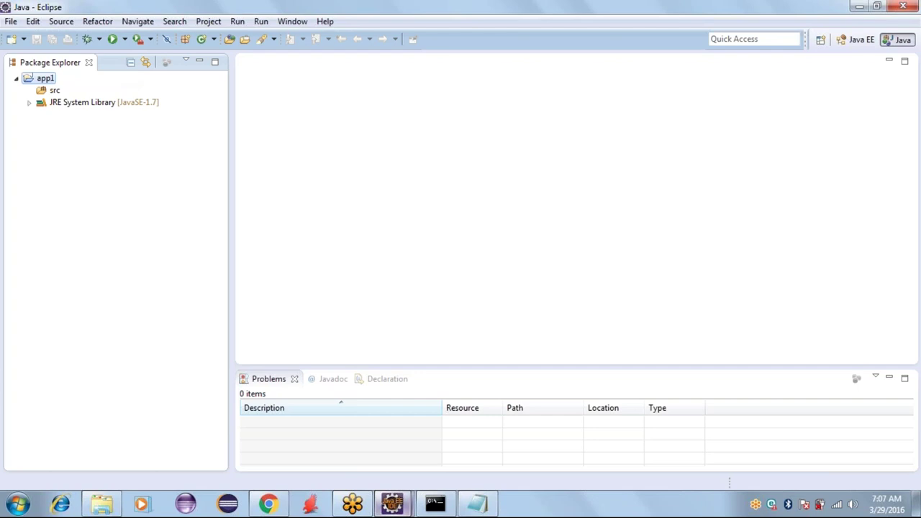
mouse_move(416, 509)
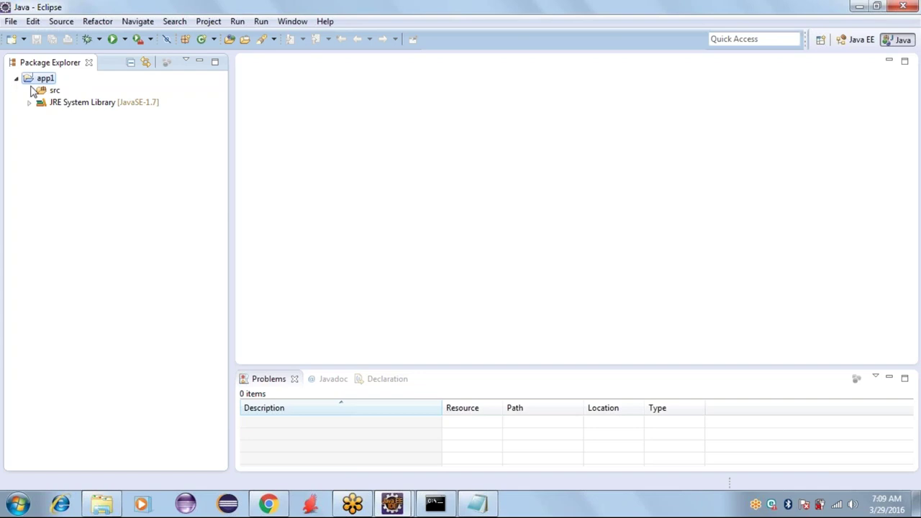
Replace the Package Explorer with the Navigator view and expand the app1 project in it
click(291, 23)
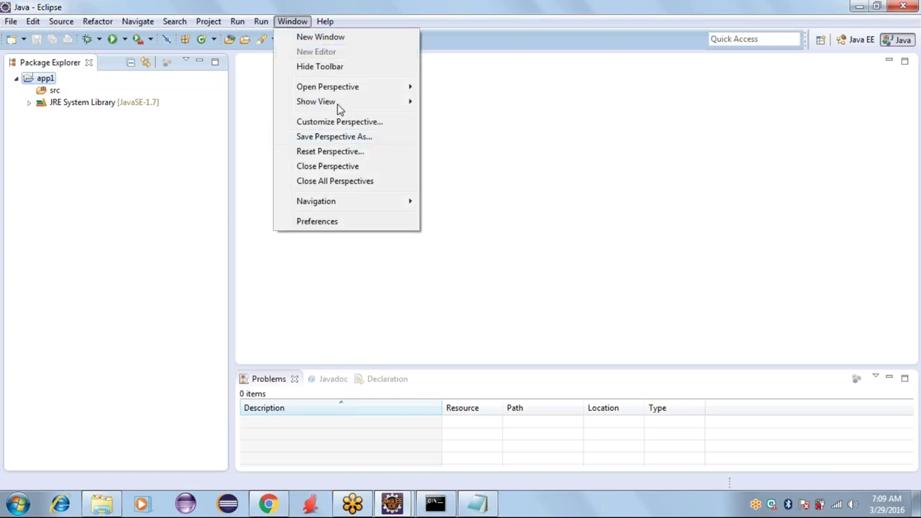
mouse_move(340, 106)
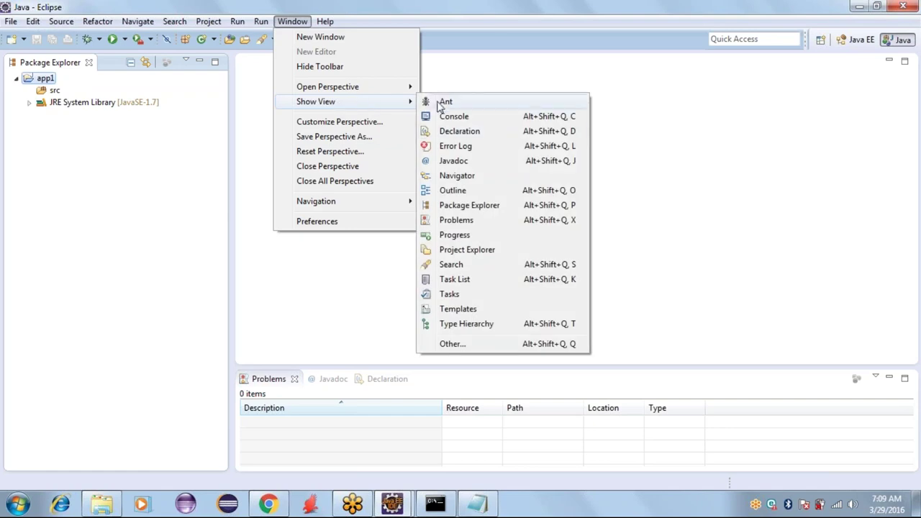
click(458, 176)
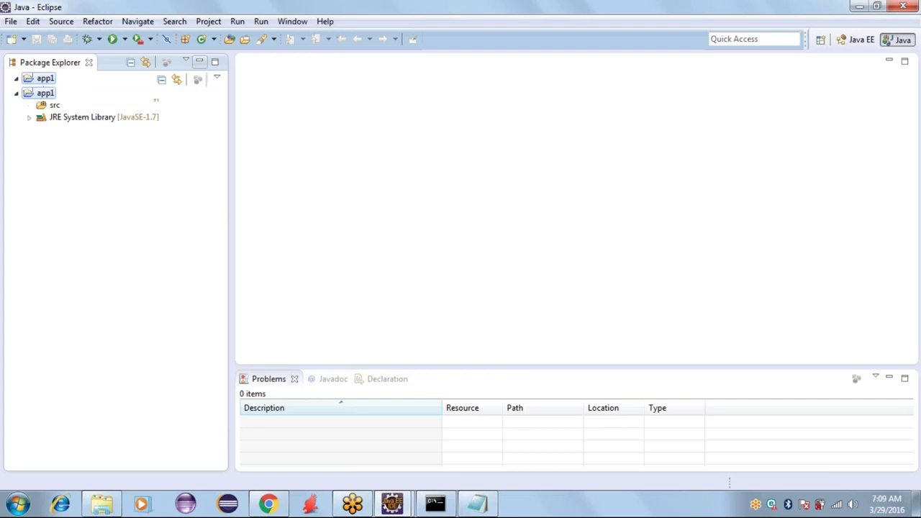
click(80, 70)
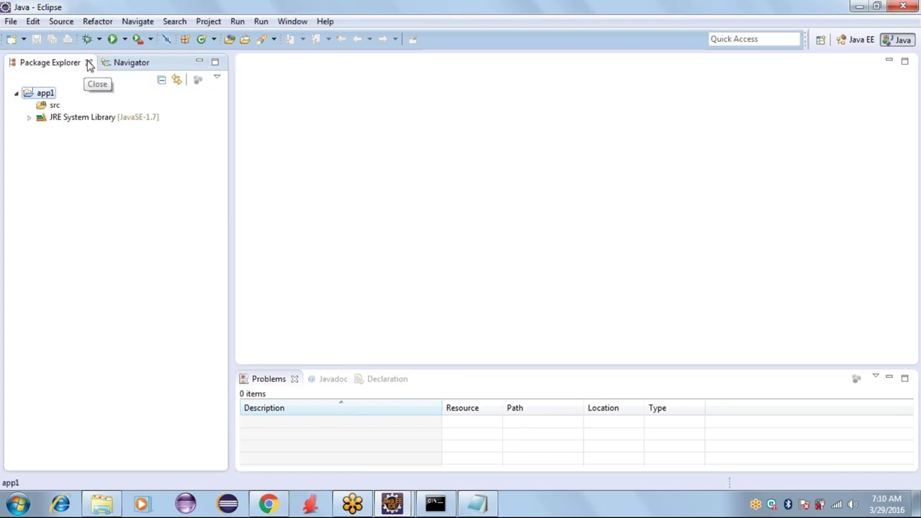
click(89, 62)
click(17, 94)
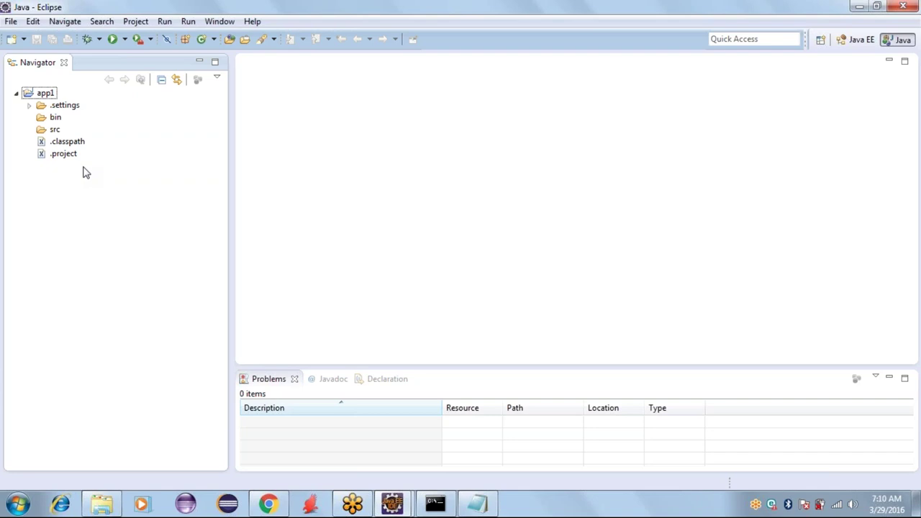
Examine the src and bin folders of the app1 project in the Navigator
click(56, 132)
click(56, 131)
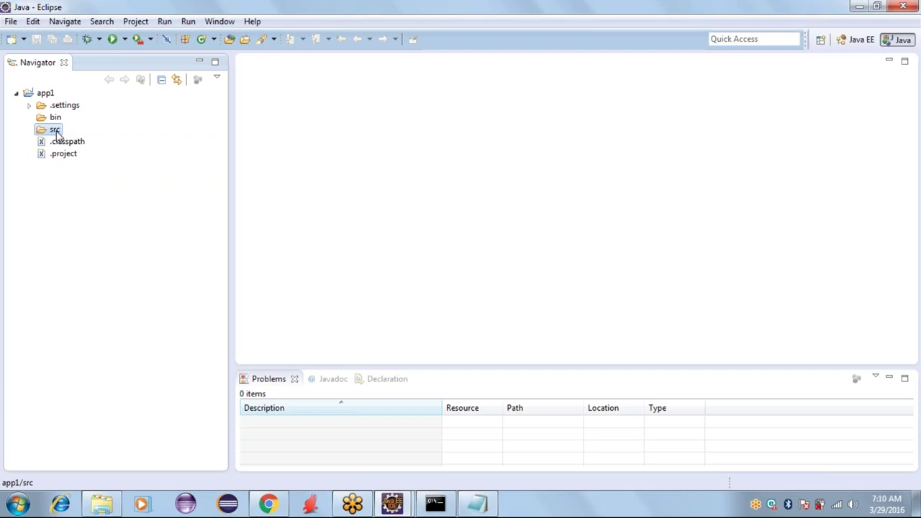
click(56, 120)
click(55, 131)
key(Up)
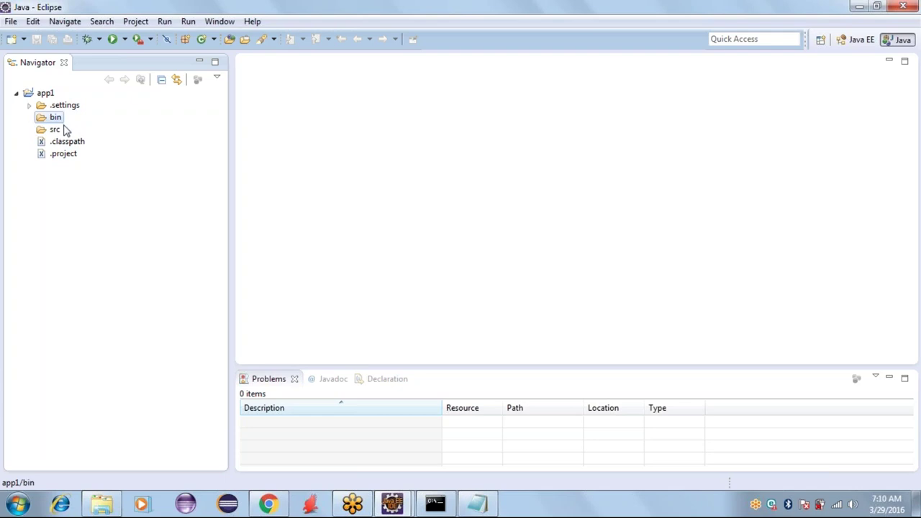
Create a public class named Hello in the src folder of app1 and place the cursor in its declaration line
click(57, 129)
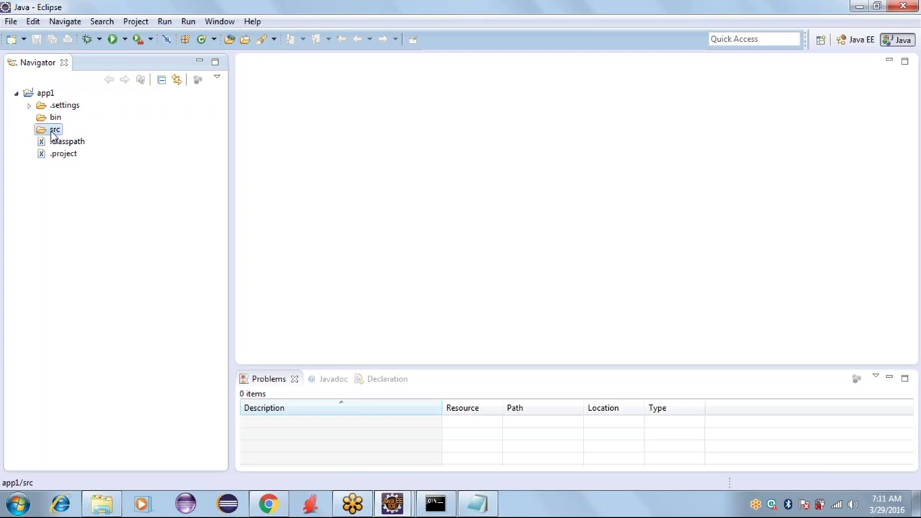
right_click(54, 136)
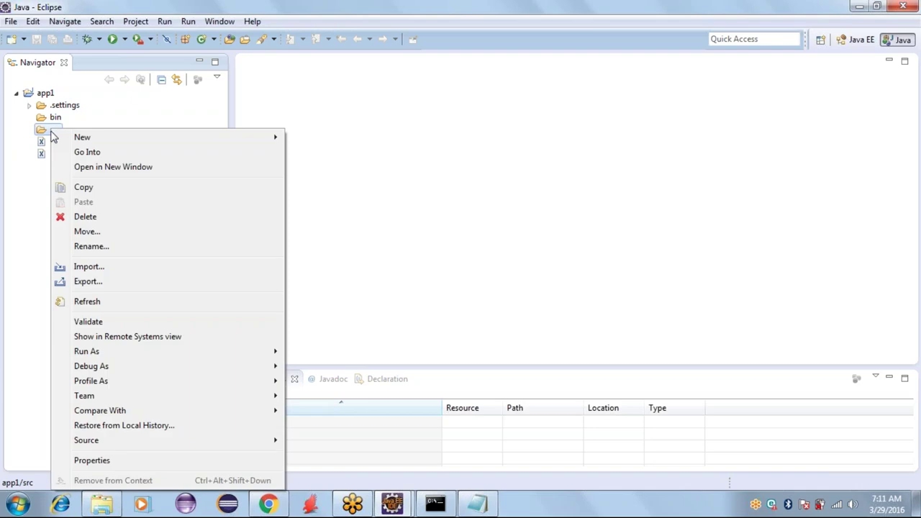
mouse_move(95, 139)
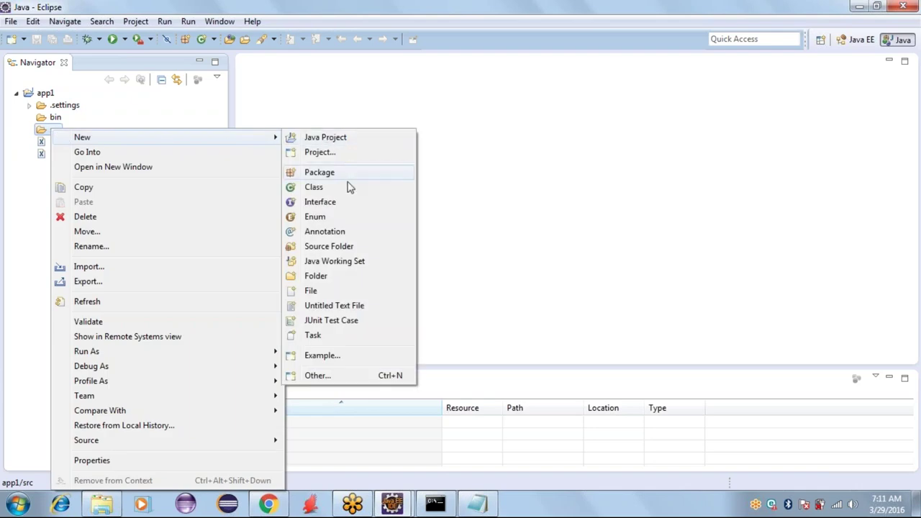
click(309, 189)
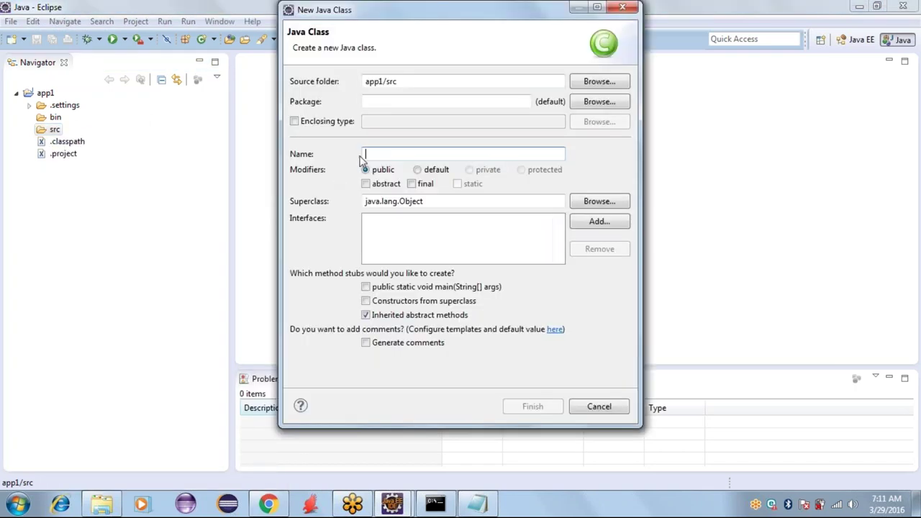
text(Hello)
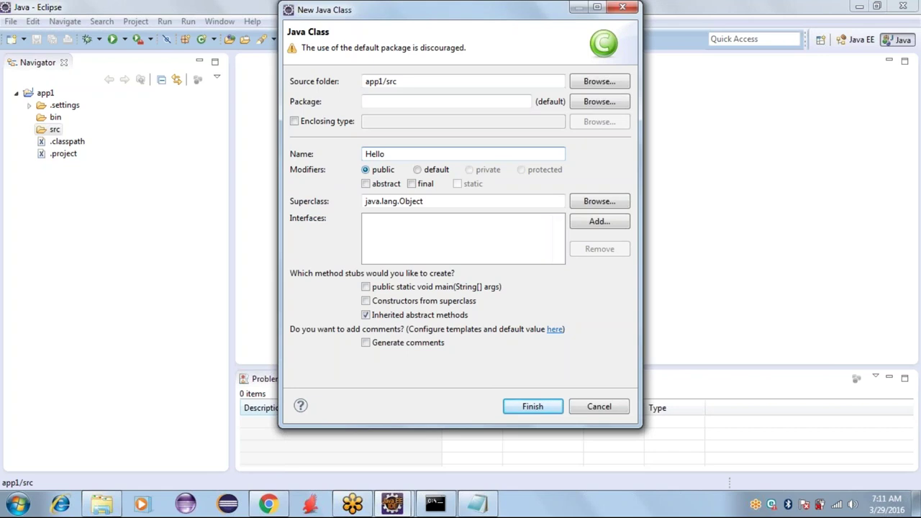
drag(373, 152, 366, 153)
key(End)
click(532, 407)
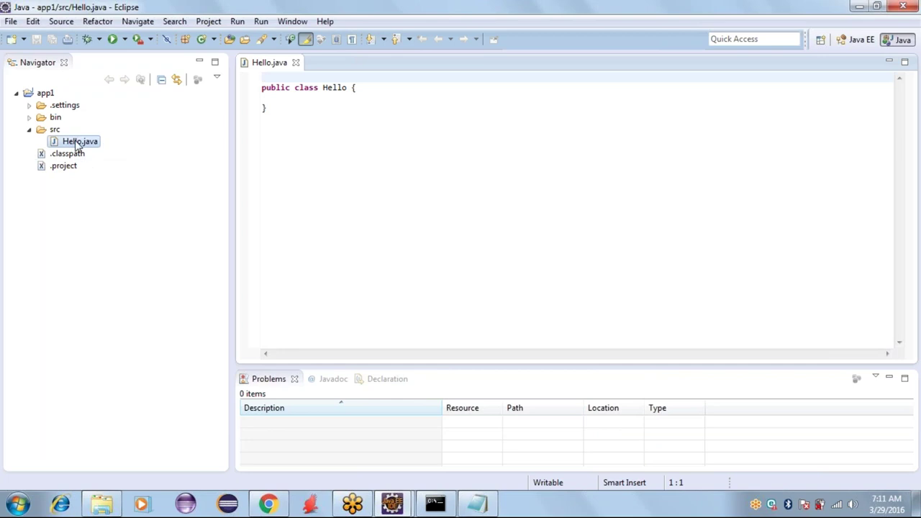
click(348, 87)
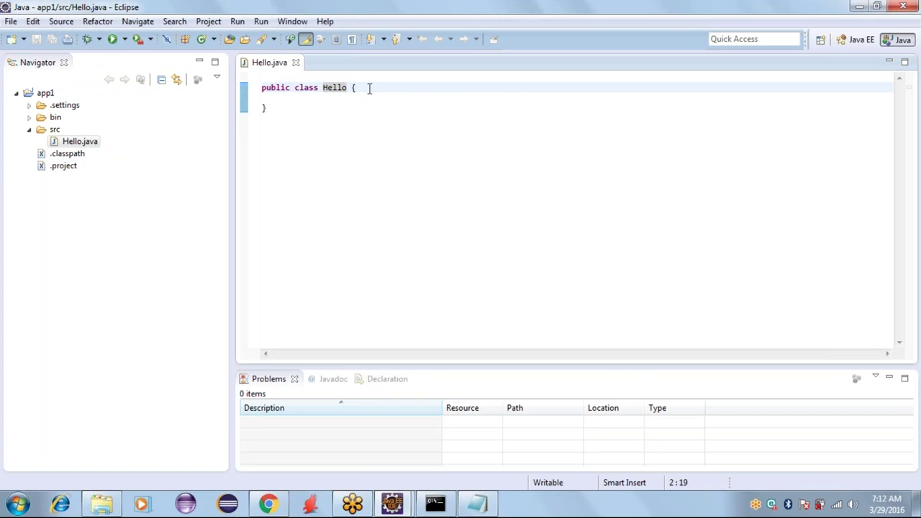
Move the opening brace of the Hello class onto its own line and save Hello.java
key(Return)
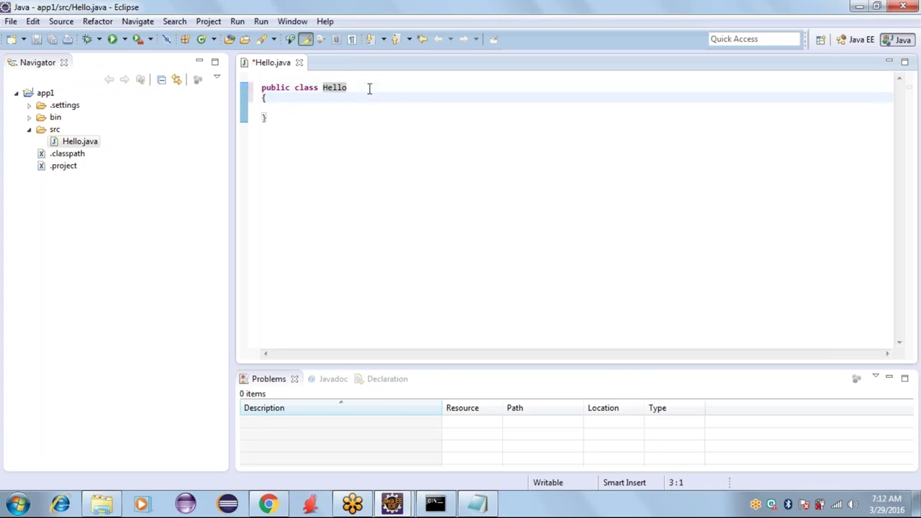
key(ctrl+s)
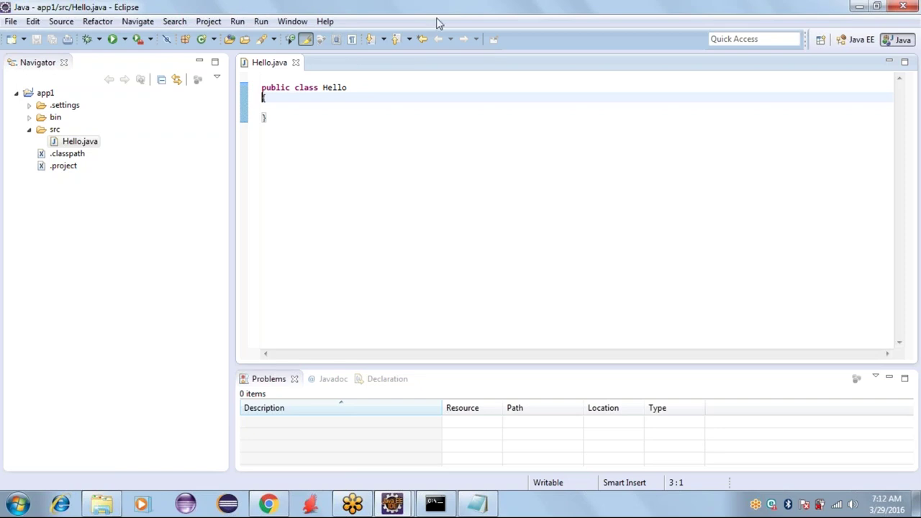
Filter the Preferences for font and select the Text Font entry of the Basic category in Colors and Fonts
click(293, 21)
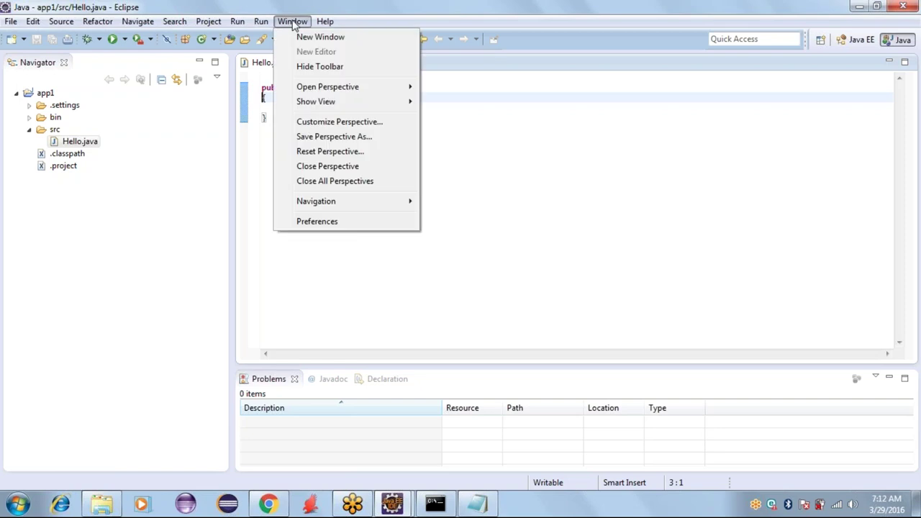
click(316, 221)
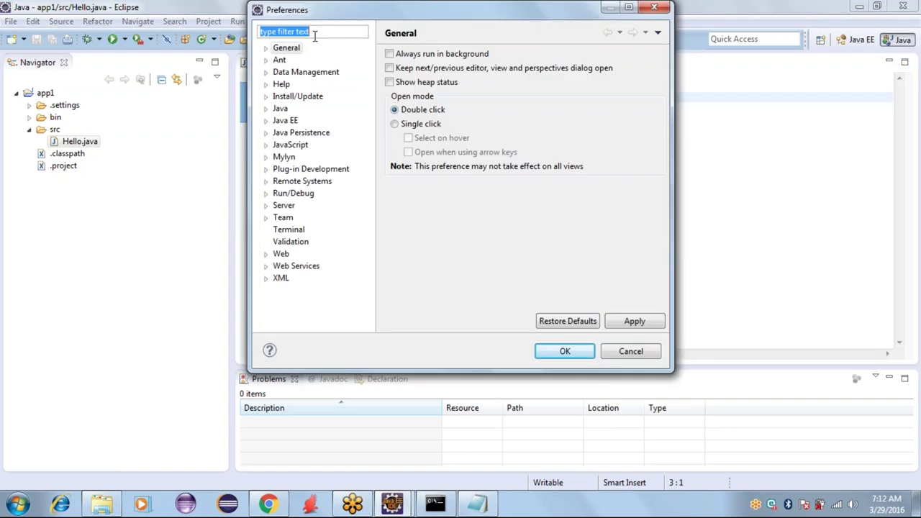
text(font)
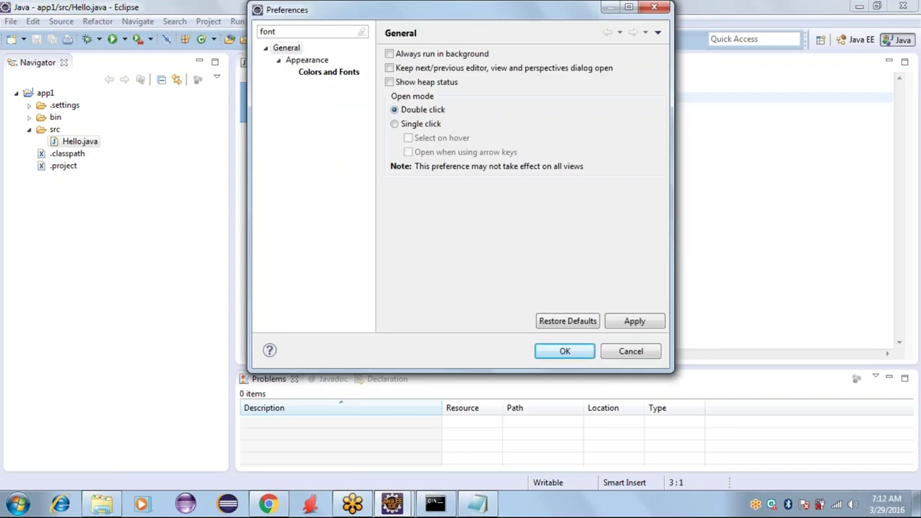
click(343, 73)
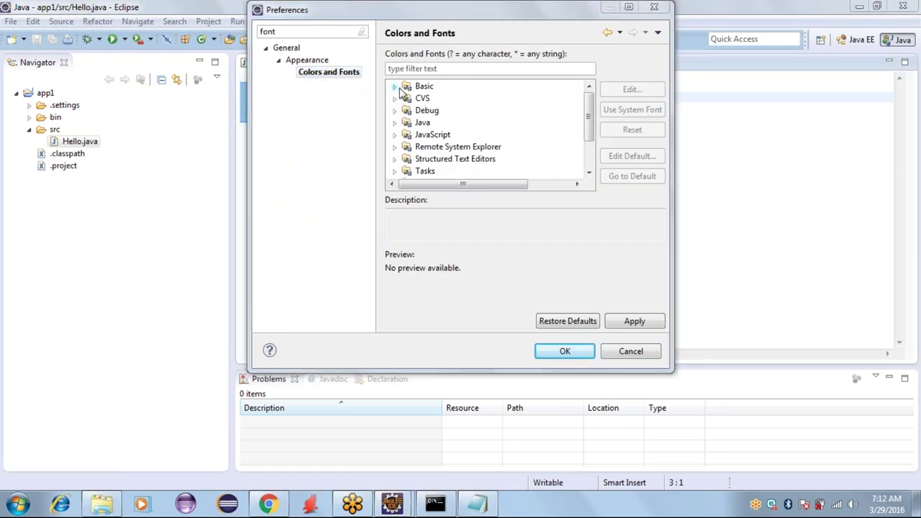
click(395, 87)
scroll(407, 108, down, 3)
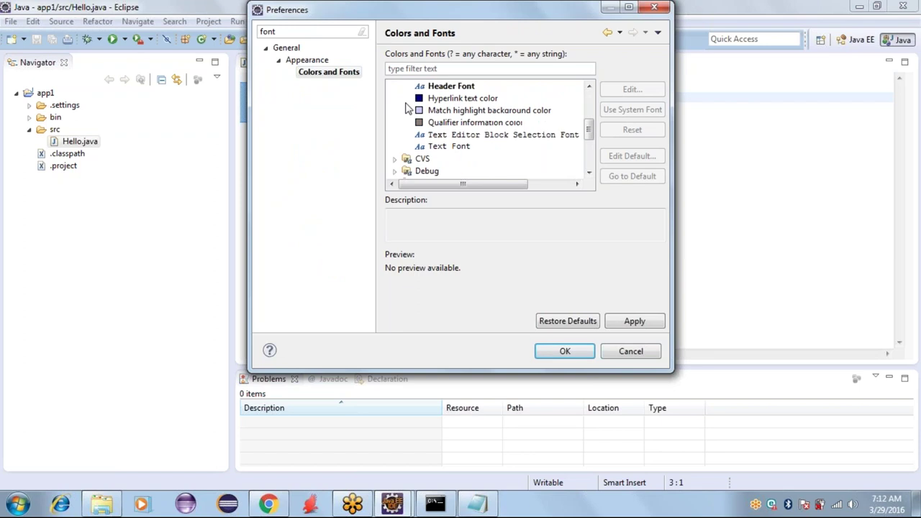
scroll(408, 108, down, 1)
click(440, 110)
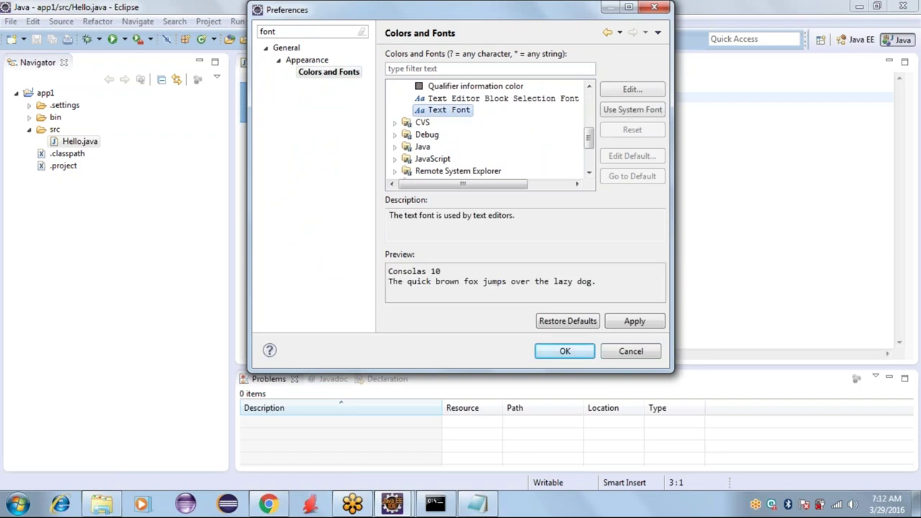
Set the editor's Text Font to Bold style at size 14, then apply and close the preferences
click(440, 110)
double_click(440, 110)
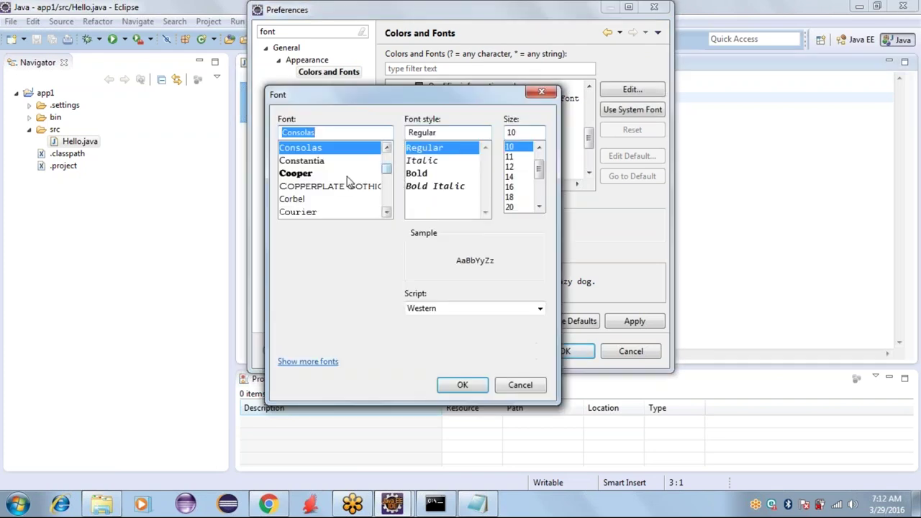
click(417, 173)
click(523, 177)
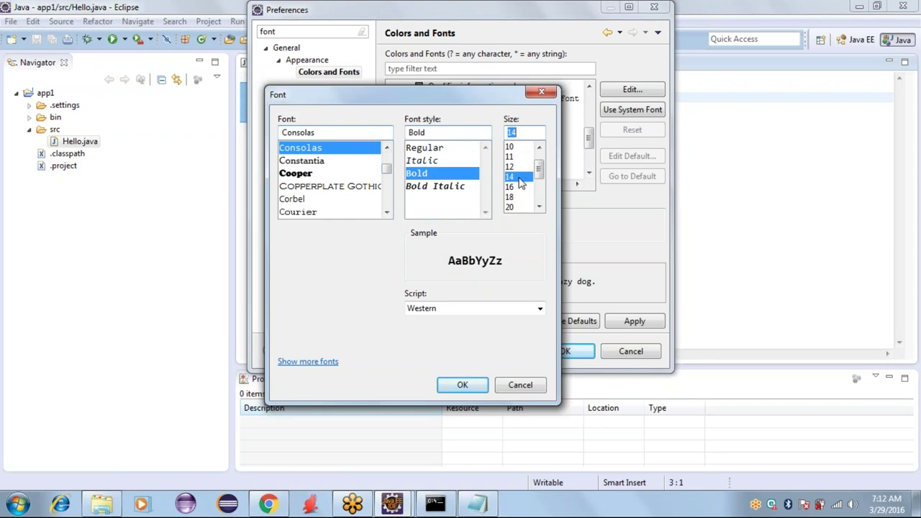
click(463, 385)
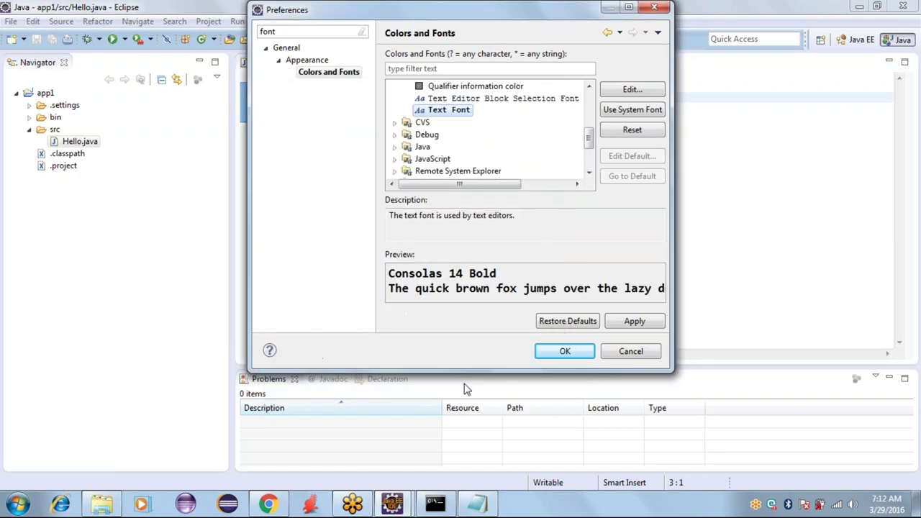
click(637, 321)
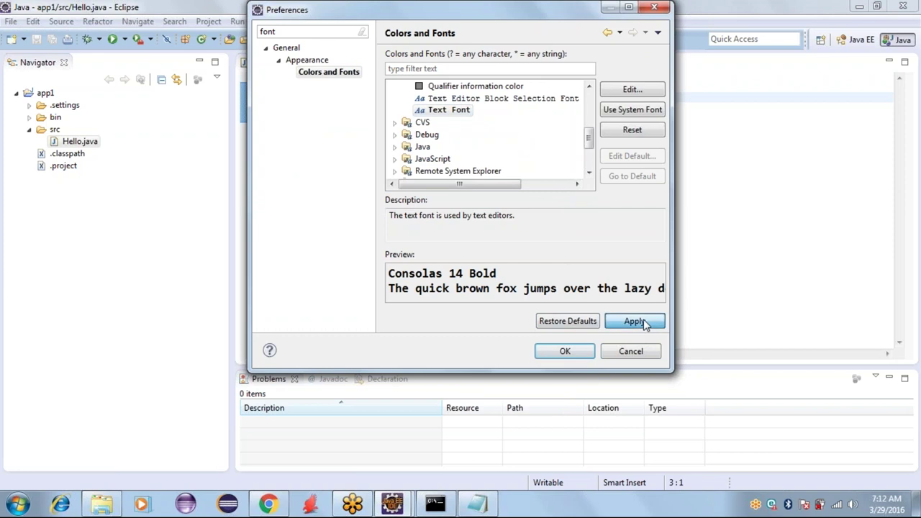
click(580, 353)
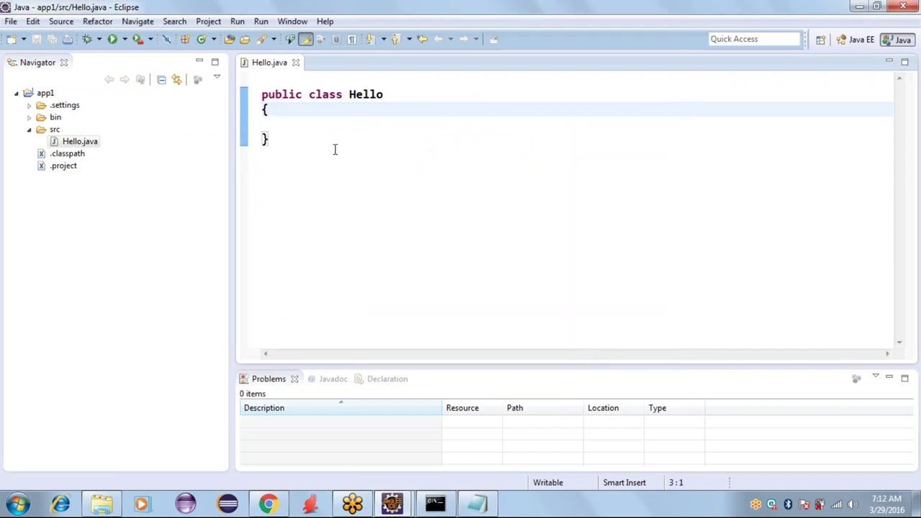
Write the public static void main method header inside the Hello class body, with a String parameter in its parentheses
click(311, 123)
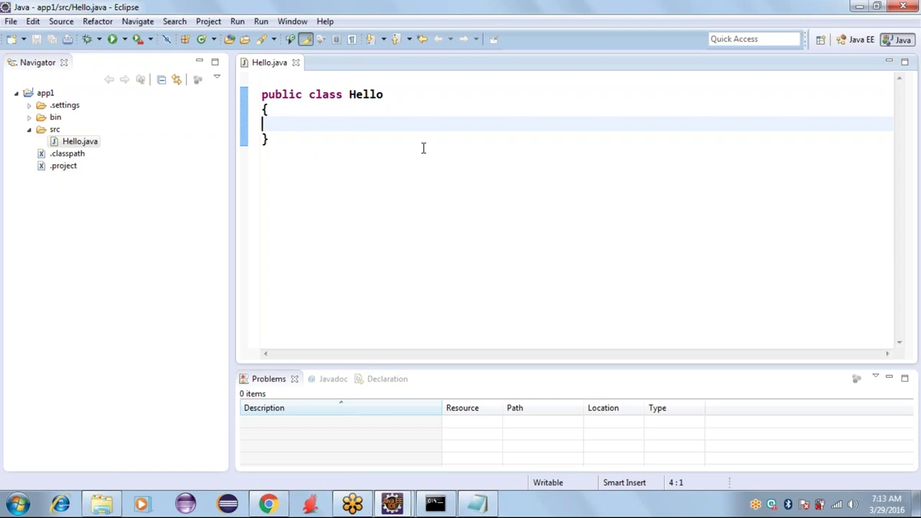
text(p)
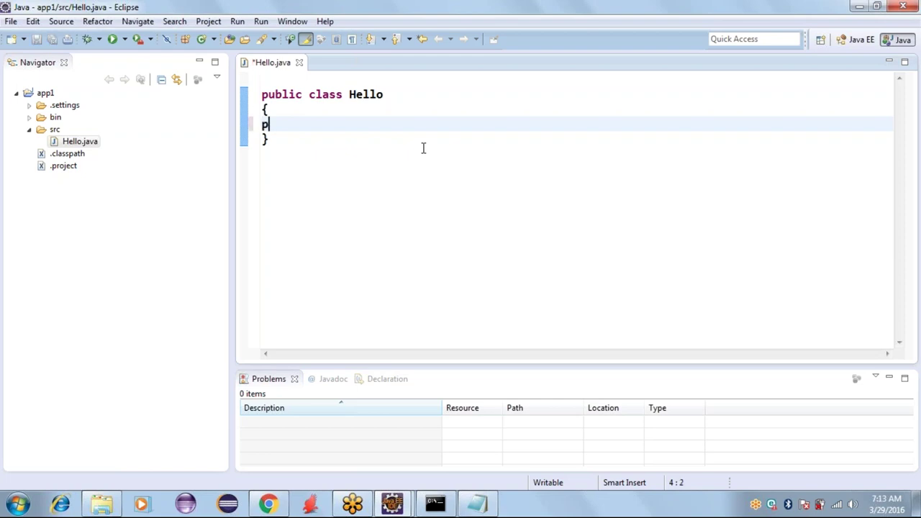
text(ublic static void main())
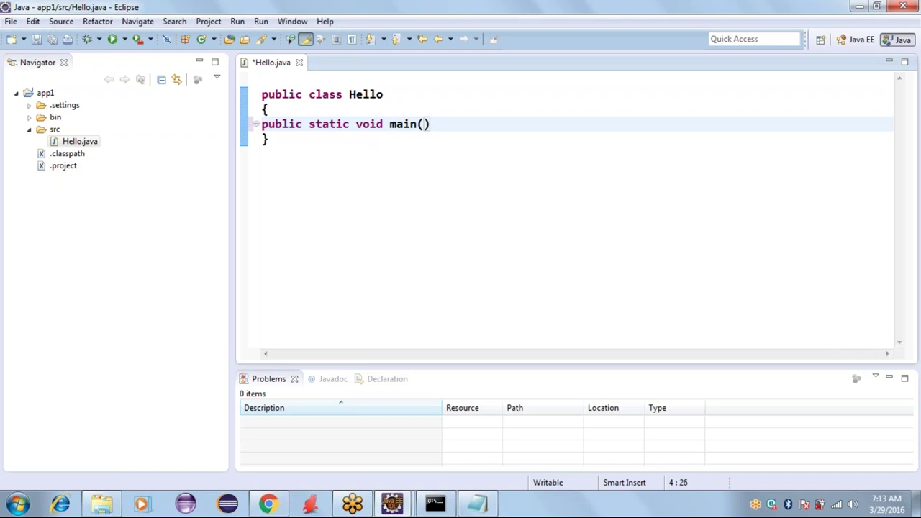
key(Left)
text(Strin)
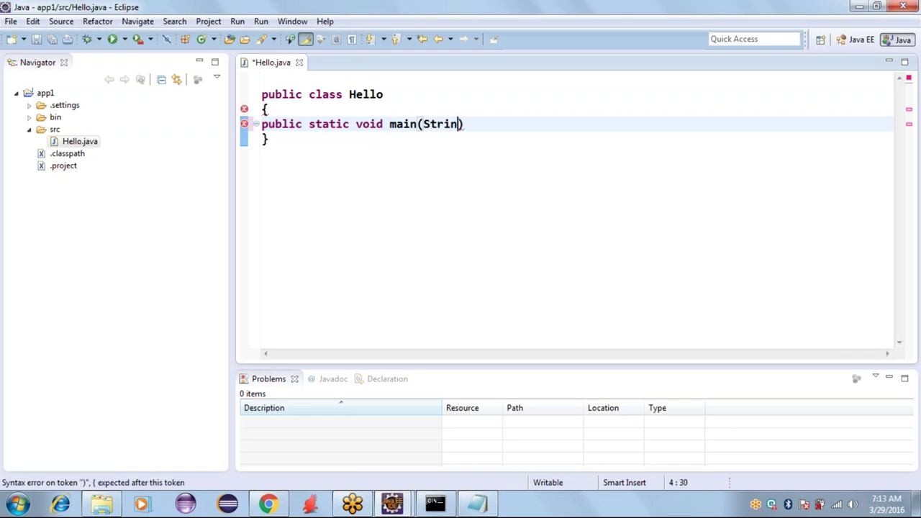